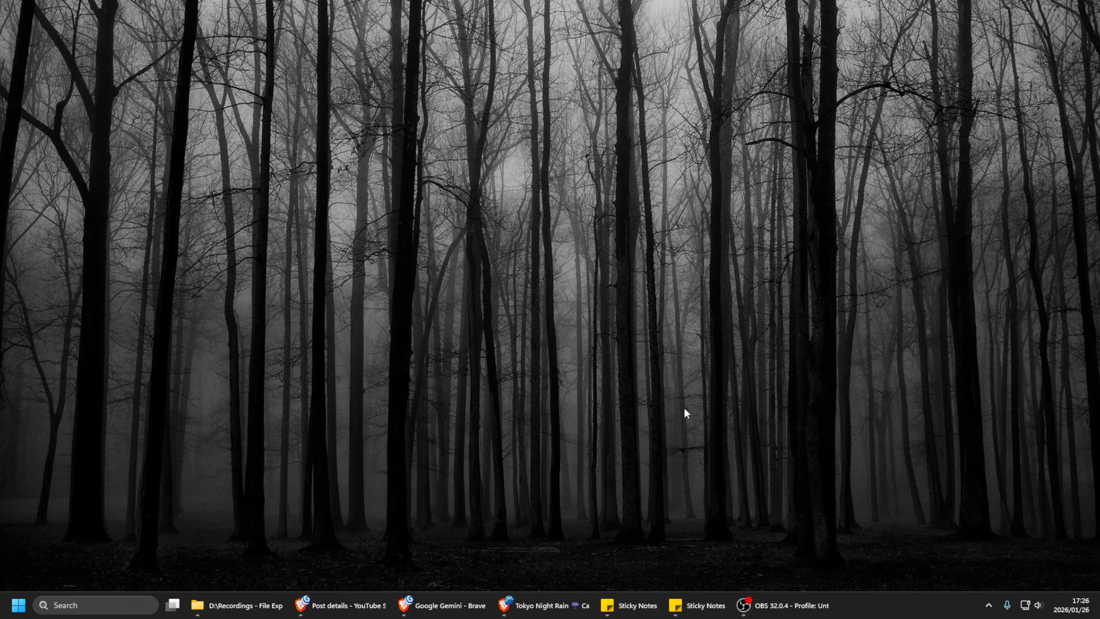
Open Hyper-V Manager
left_click(17, 612)
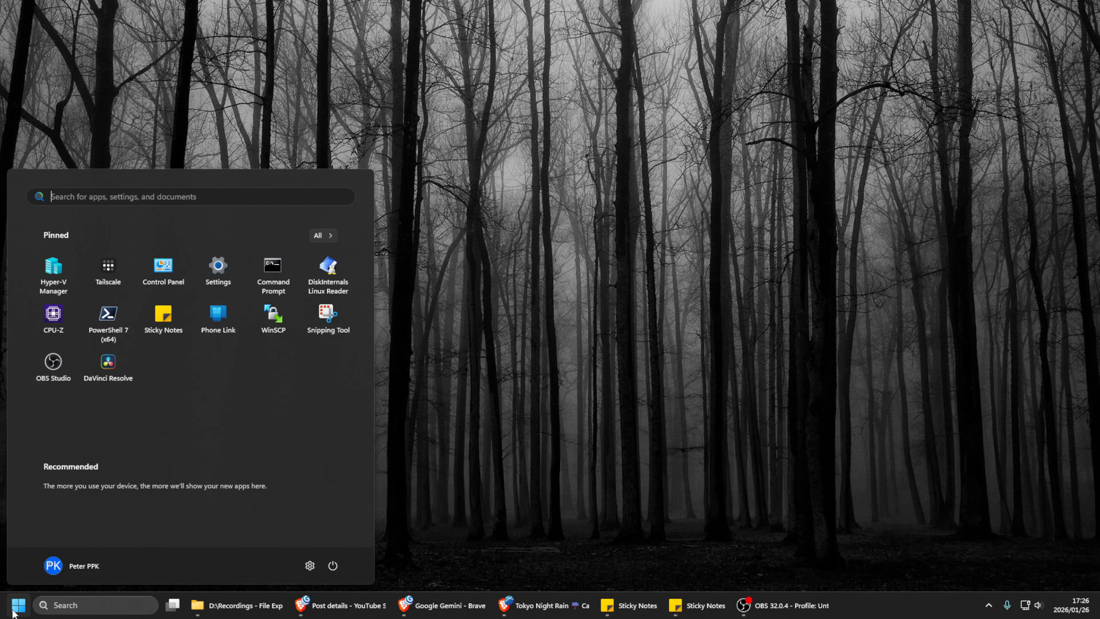
left_click(59, 284)
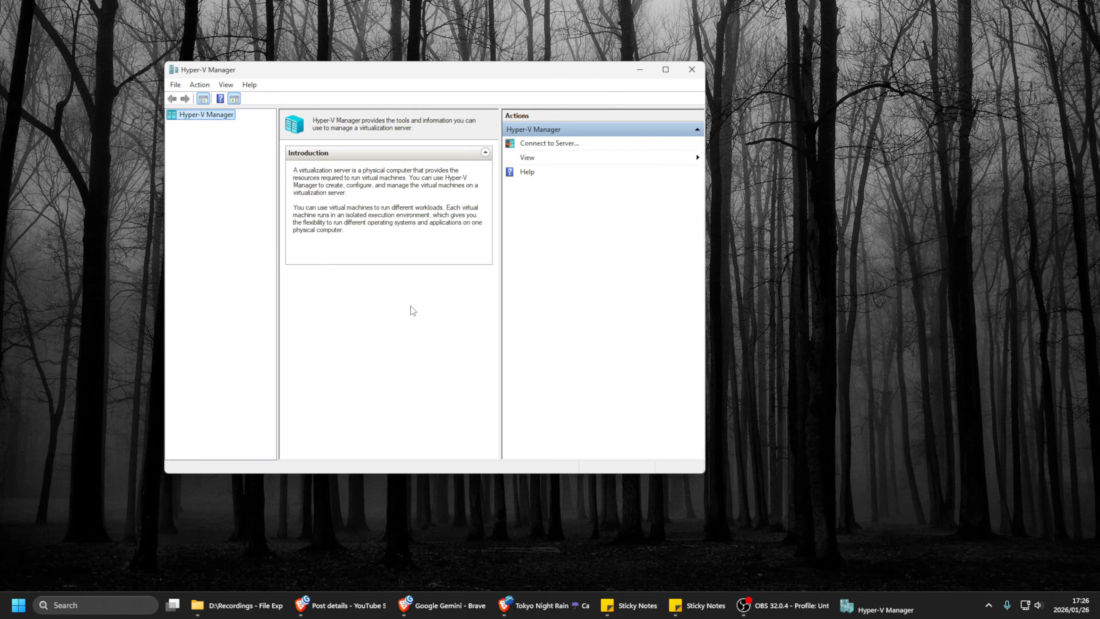
left_click_drag(491, 79, 549, 107)
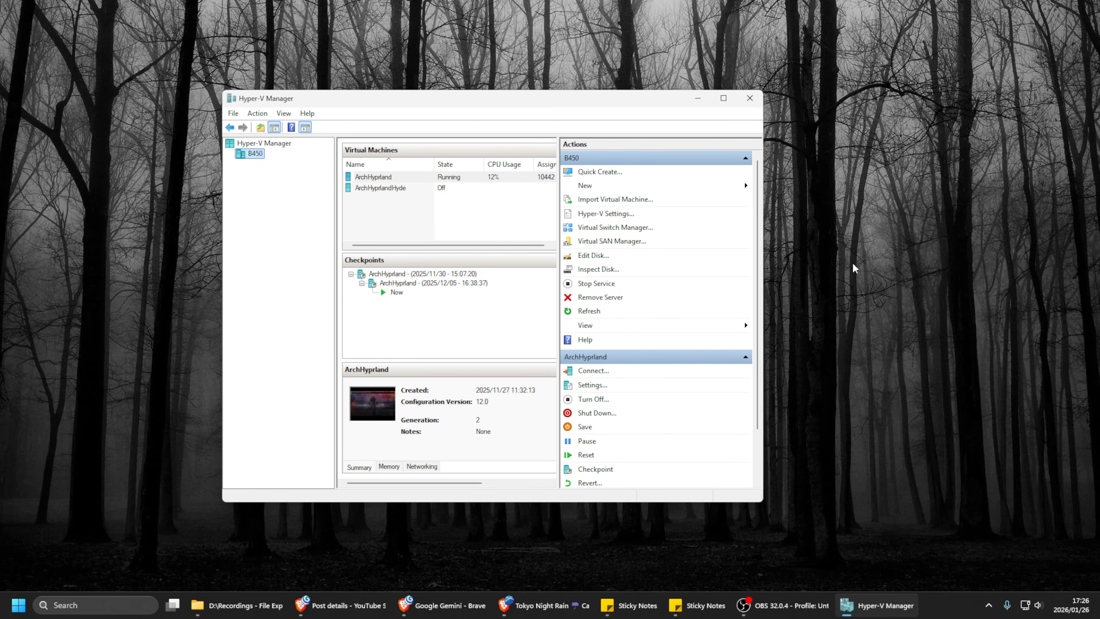
Examine the ArchHyprland and ArchHyprlandHyde virtual machines on the B450 server
left_click(376, 187)
left_click(374, 178)
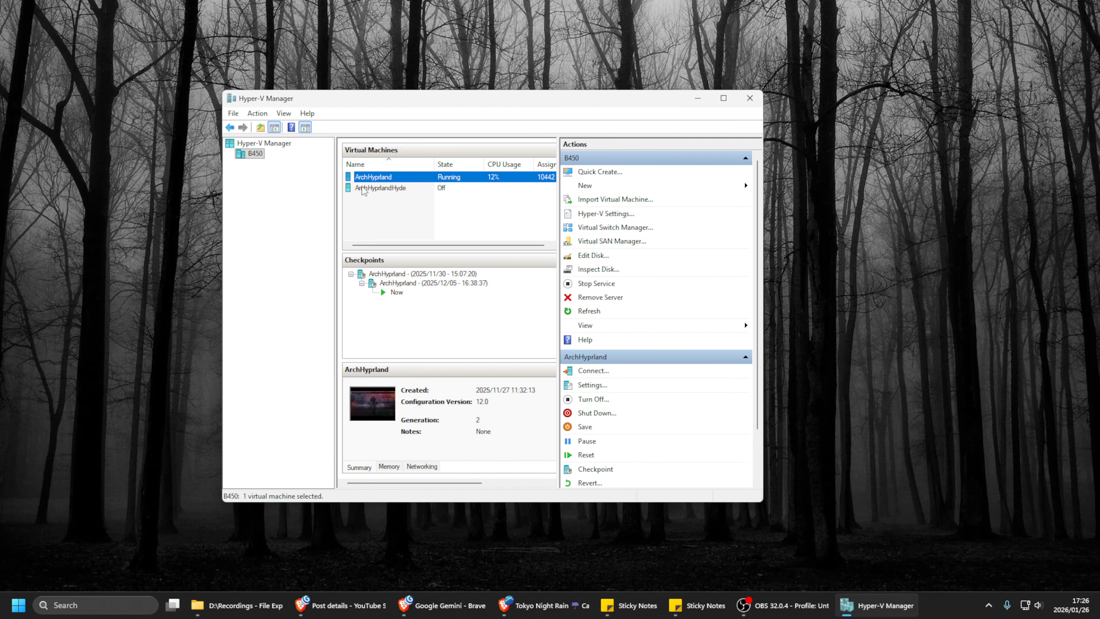
left_click(378, 188)
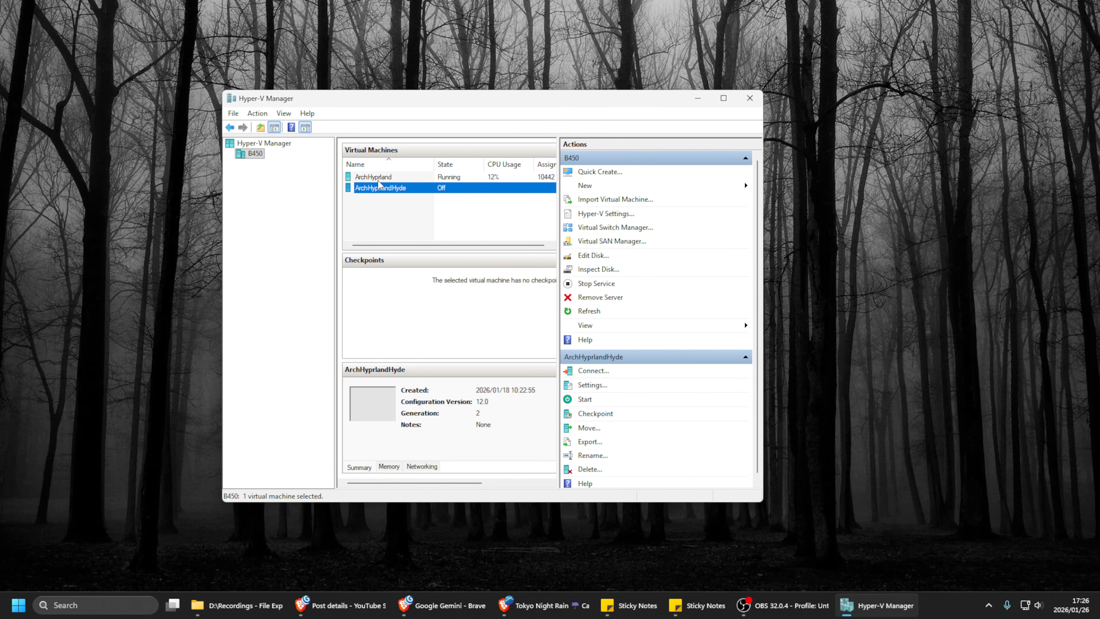
left_click(378, 177)
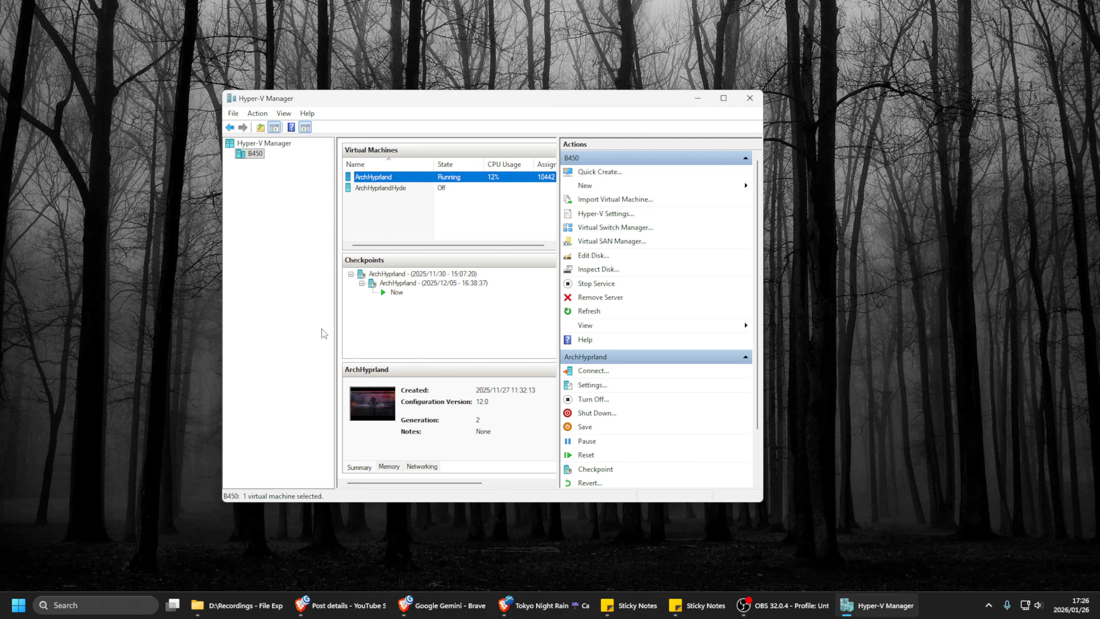
left_click_drag(575, 104, 575, 98)
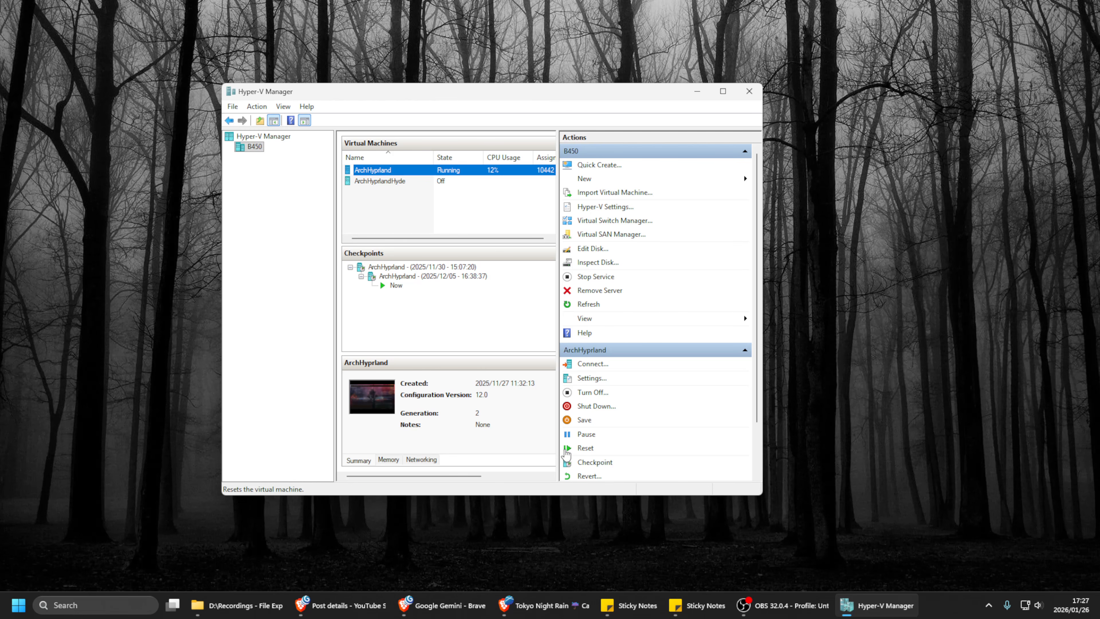
Find and open the Turn Windows features on or off dialog
left_click(104, 605)
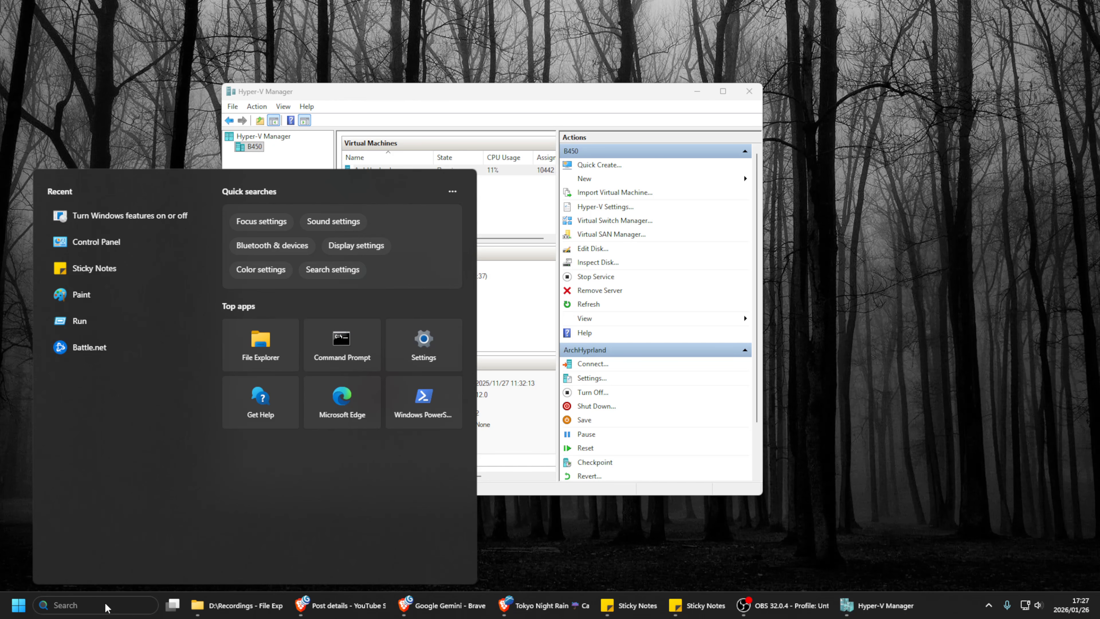
type("fea")
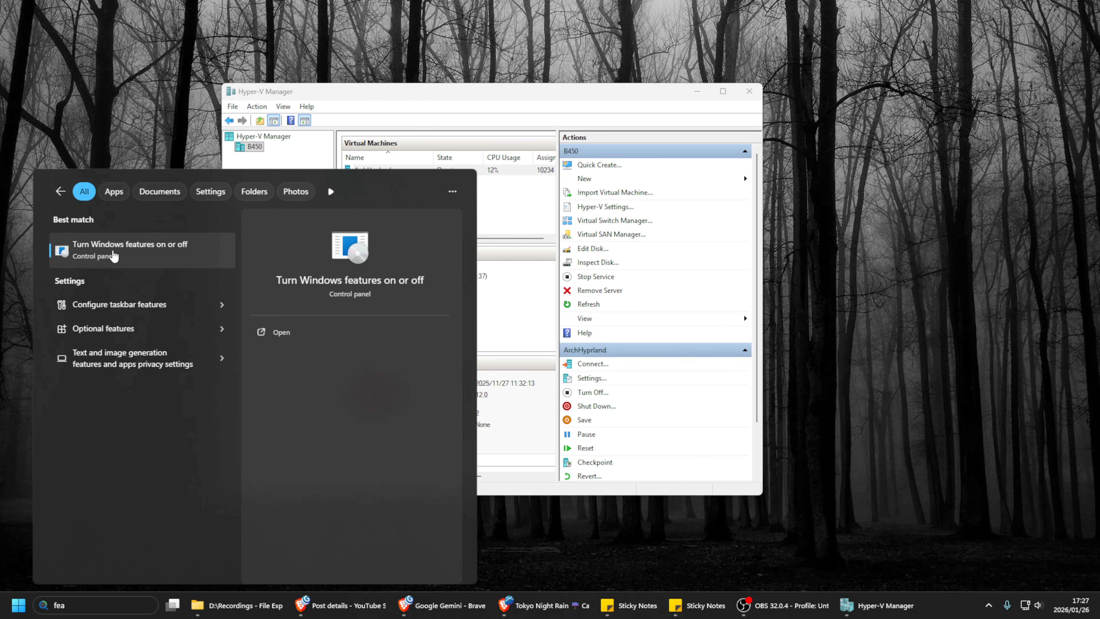
left_click(135, 255)
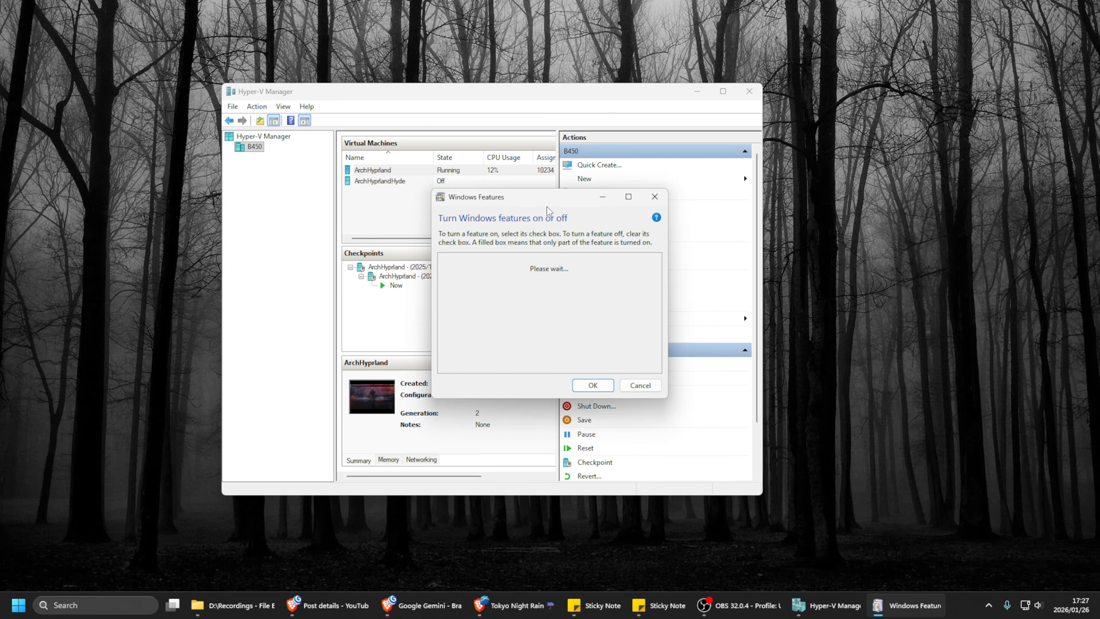
left_click_drag(498, 197, 457, 154)
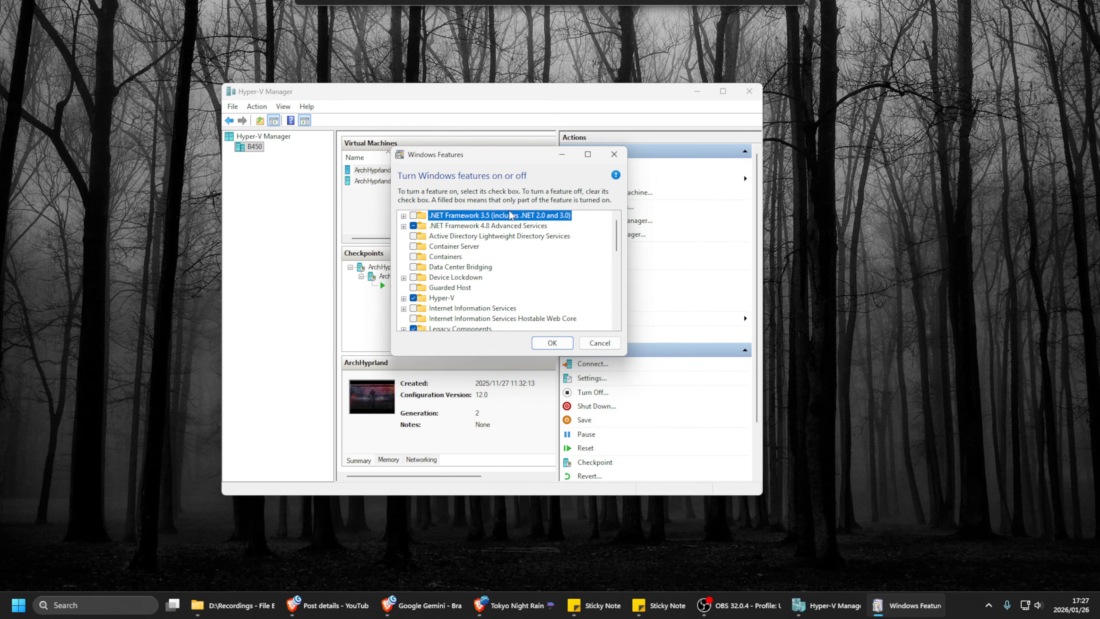
Check the Hyper-V Management Tools and Hyper-V Platform entries under Hyper-V, and close the Windows features list without changes
left_click(403, 299)
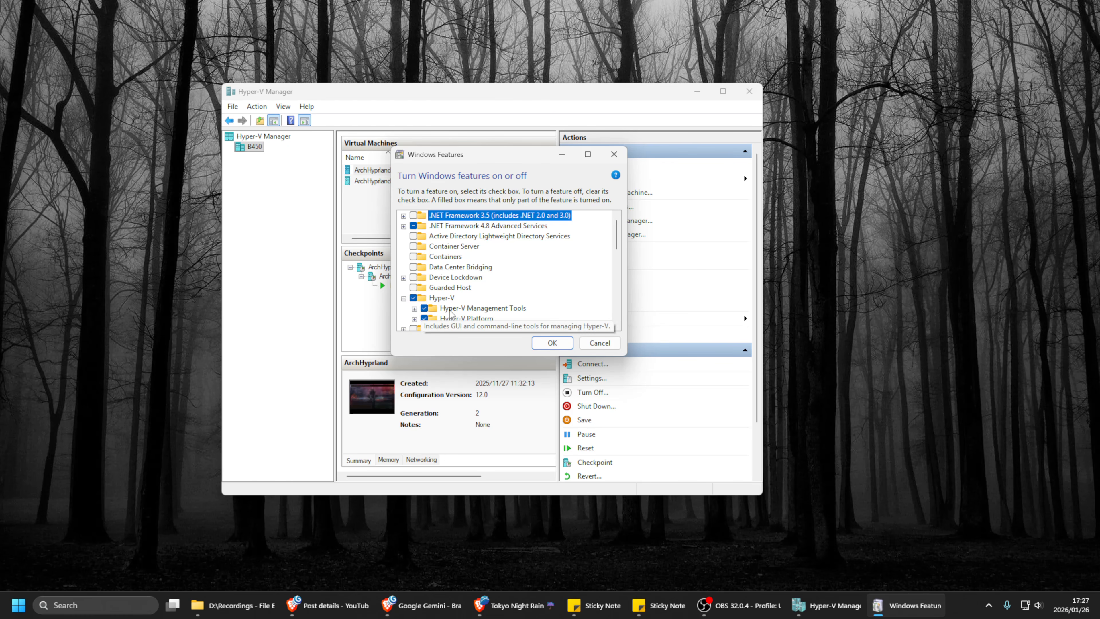
scroll(619, 252, "down", 1)
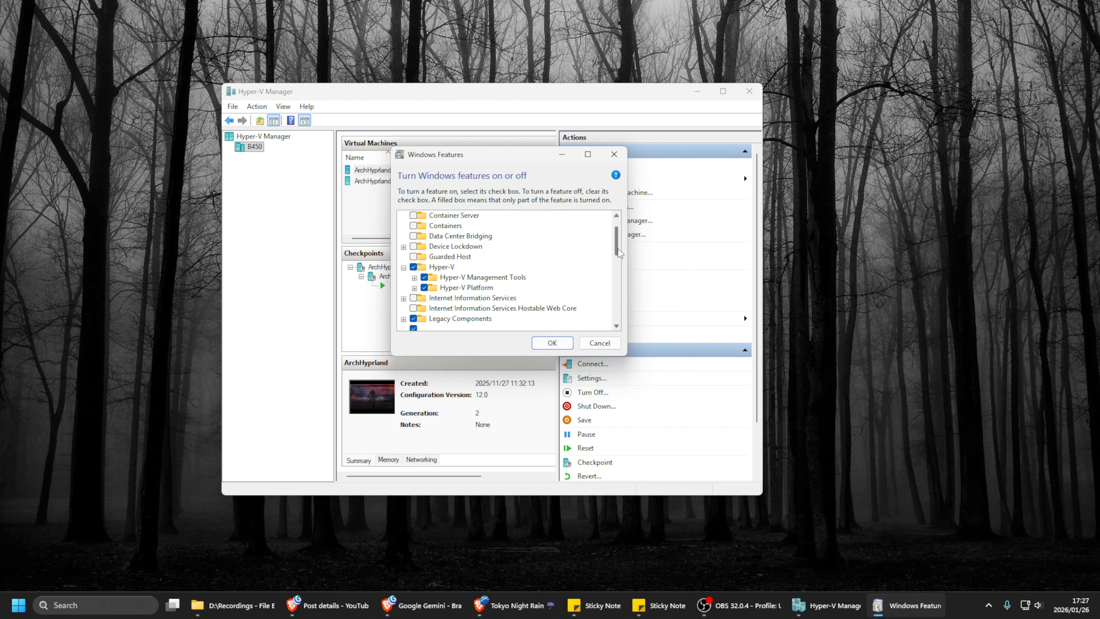
scroll(619, 253, "down", 1)
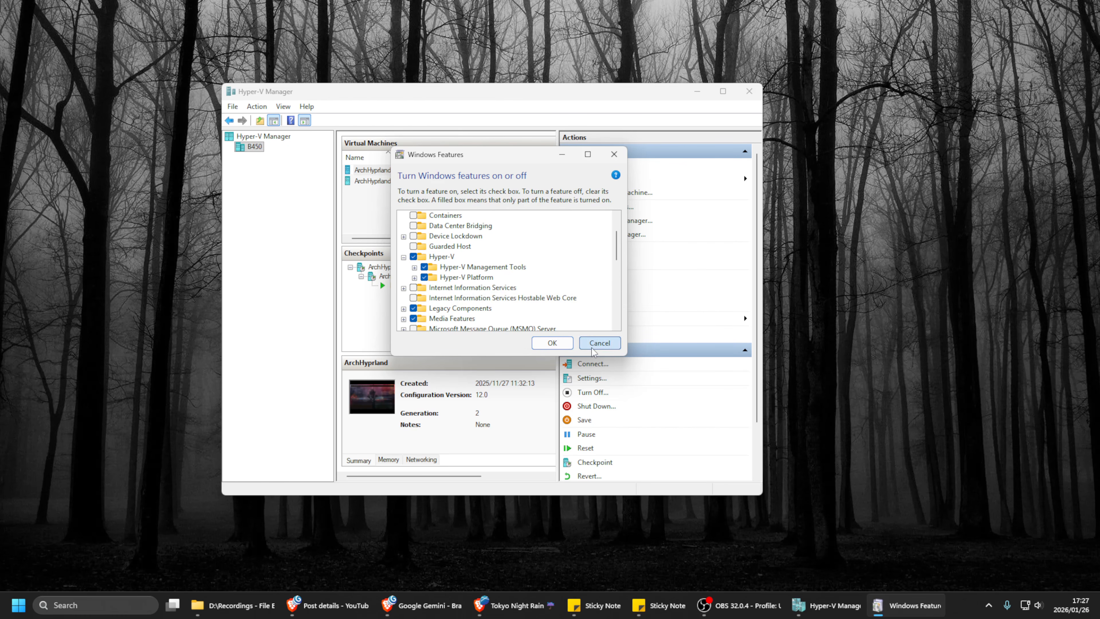
left_click(599, 342)
mouse_move(602, 96)
left_mouse_down()
mouse_move(588, 94)
mouse_move(611, 104)
left_mouse_up()
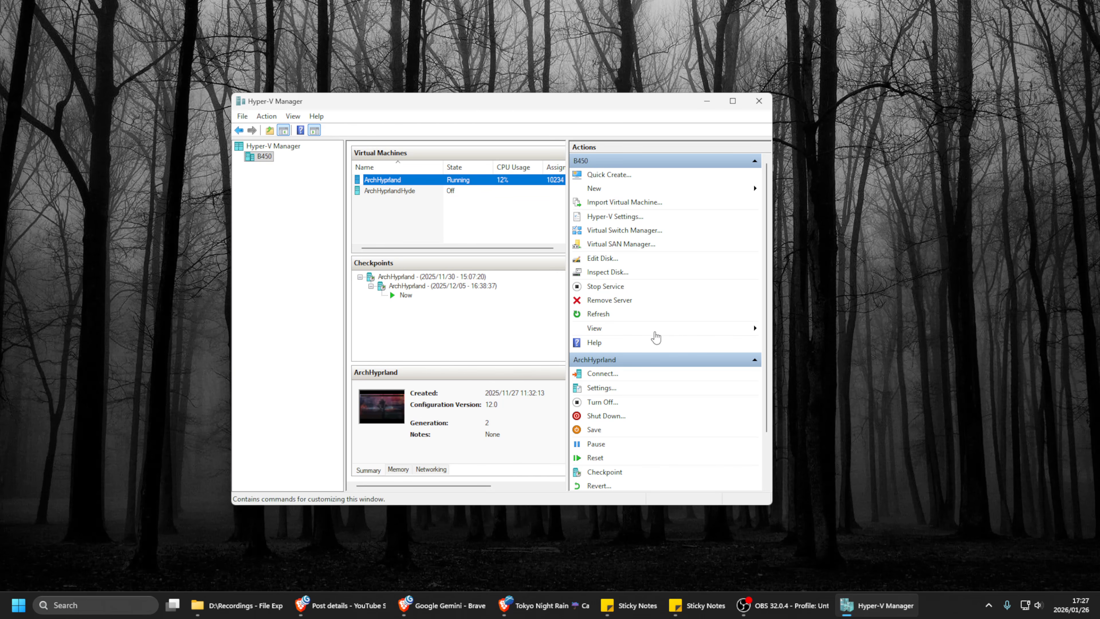
Show the sticky note with the host remoting commands and open PowerShell 7 (x64) beside it
left_click(699, 605)
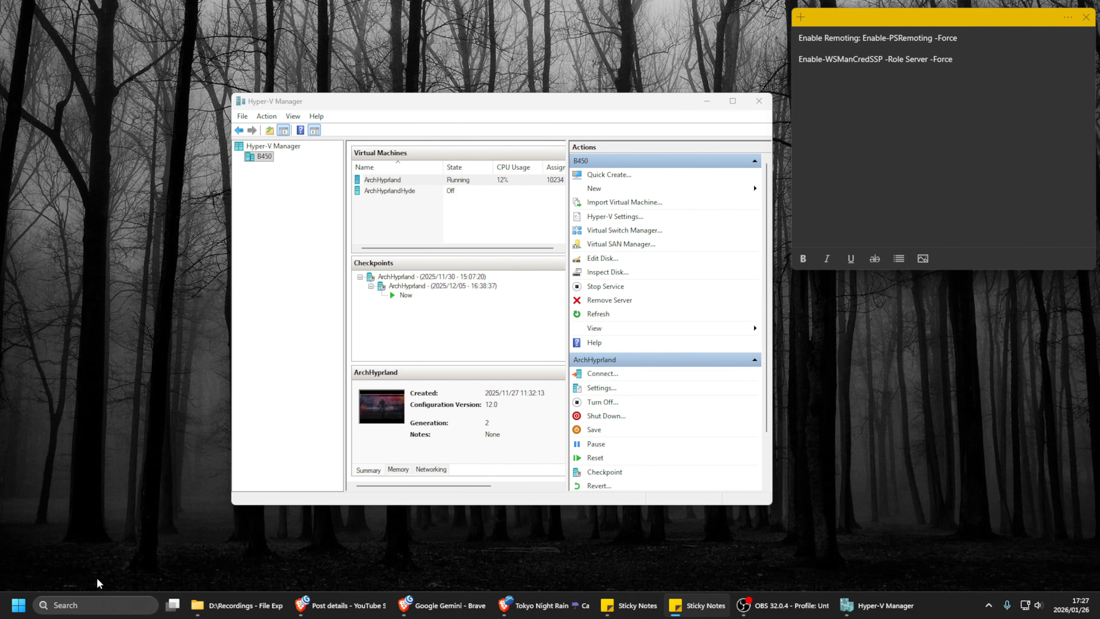
left_click(15, 608)
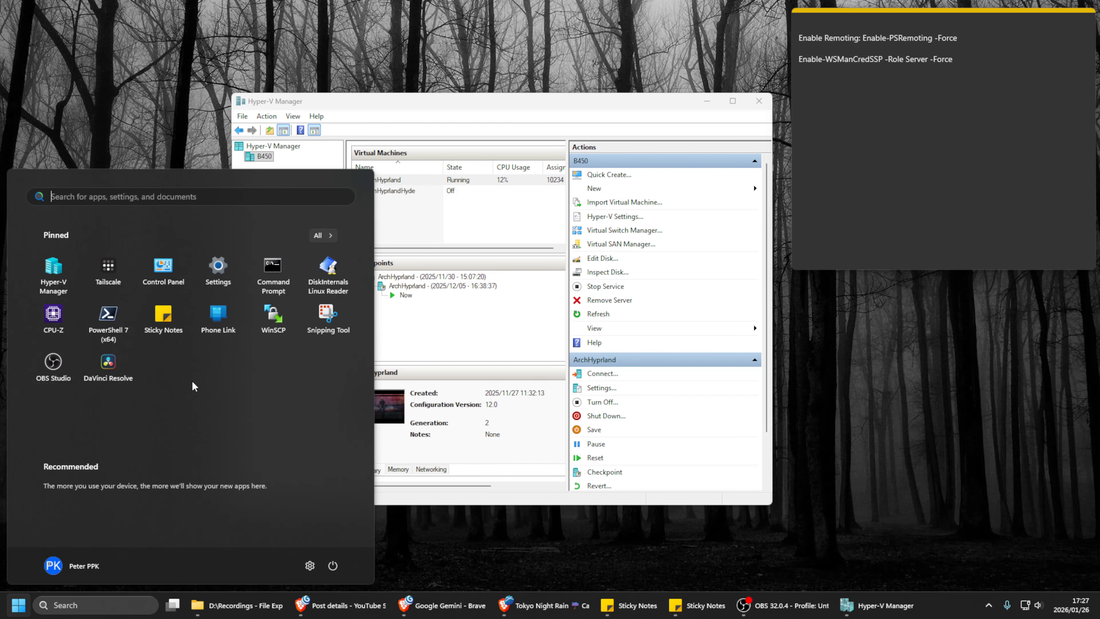
left_click(110, 329)
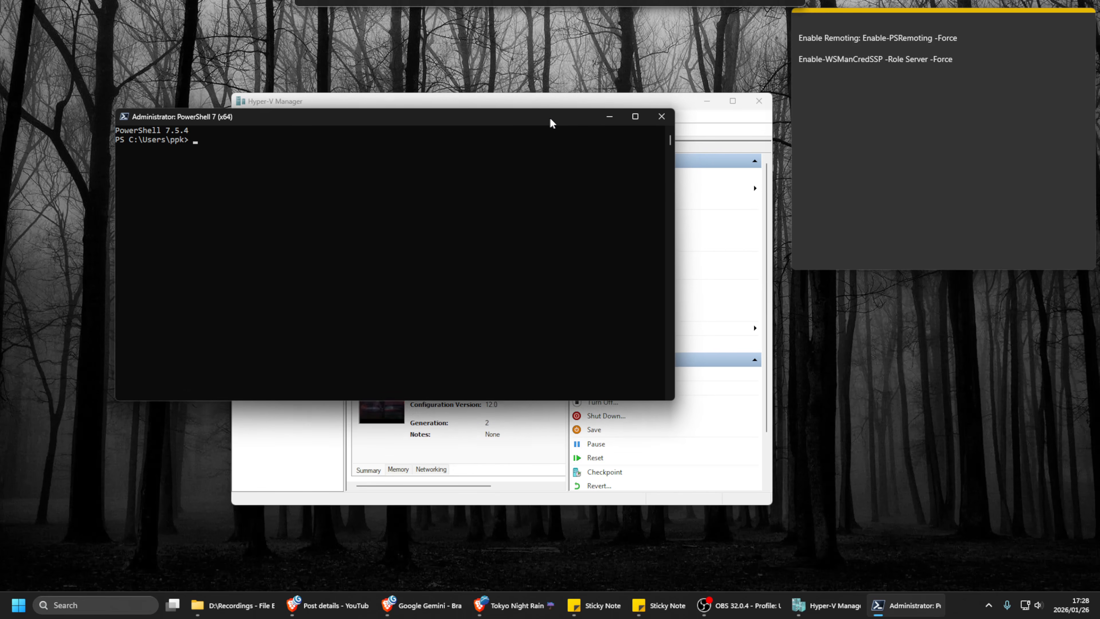
left_click_drag(550, 119, 568, 126)
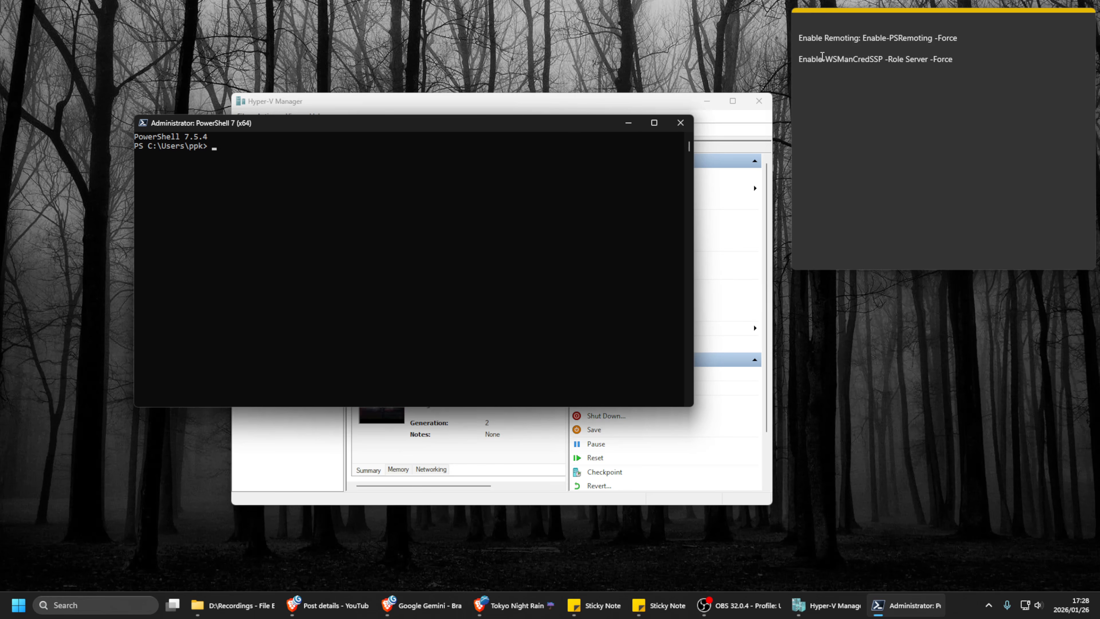
Try to run the note's entire first line, "Enable Remoting: Enable-PSRemoting -Force", in PowerShell
triple_click(810, 36)
right_click(811, 36)
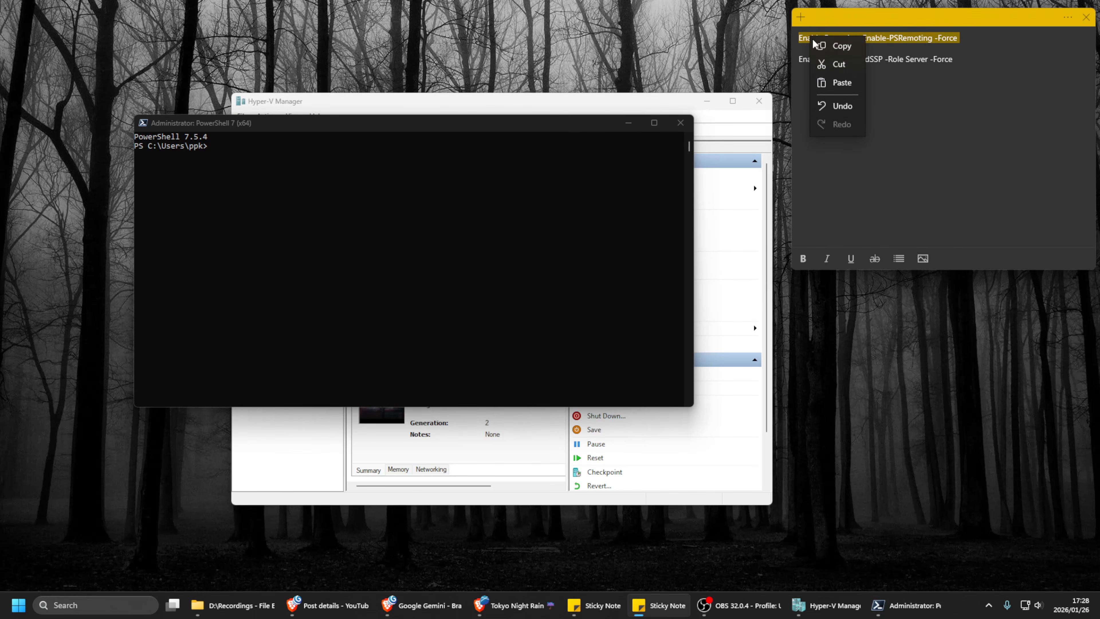
left_click(814, 44)
left_click(331, 234)
key("ctrl+v")
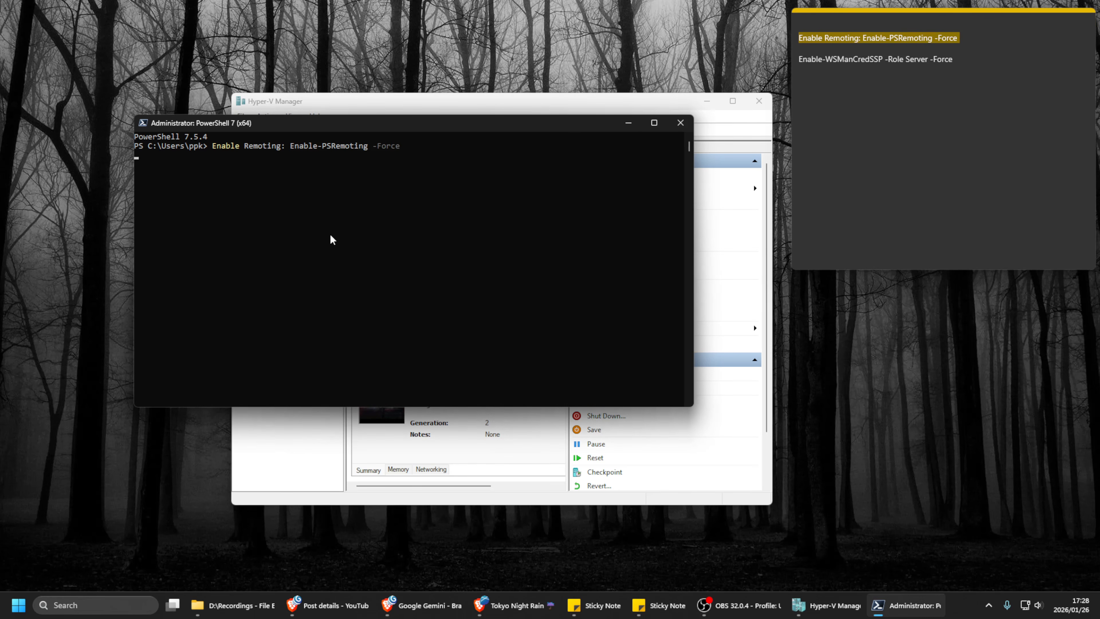
key("Return")
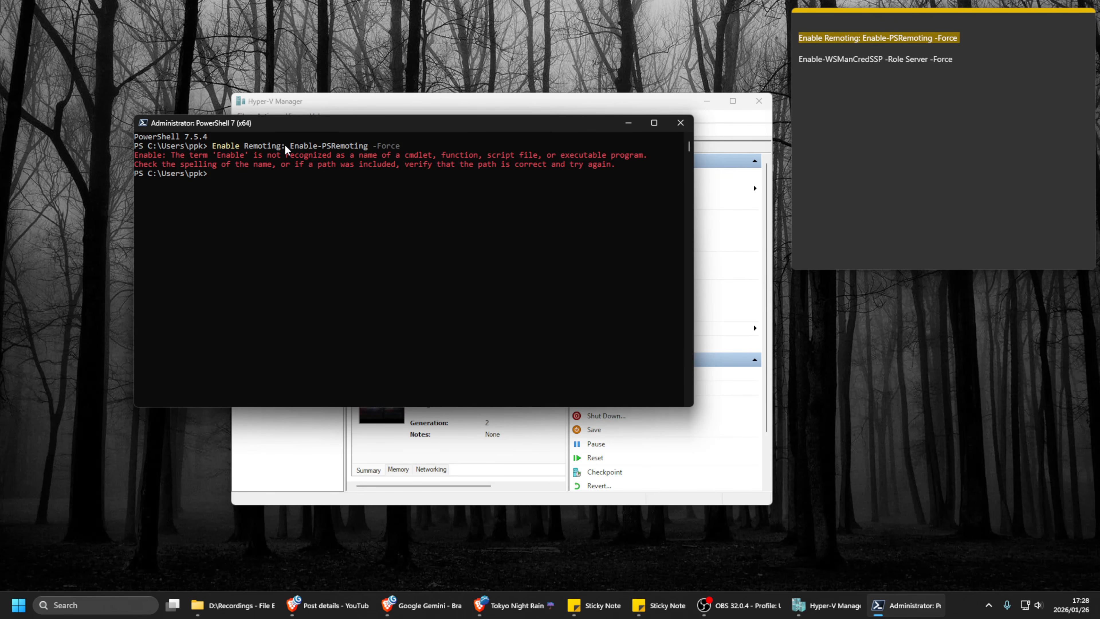
Review the Enable-PSRemoting -Force command in the sticky note and minimize PowerShell to return to Hyper-V Manager
left_click_drag(303, 124, 295, 135)
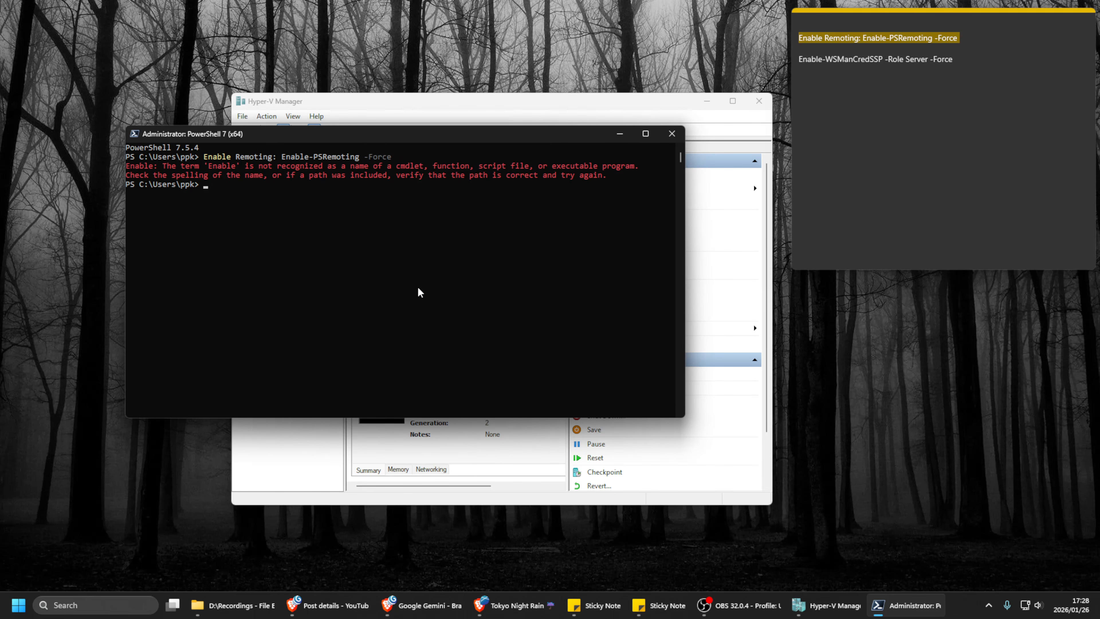
left_click_drag(458, 135, 533, 136)
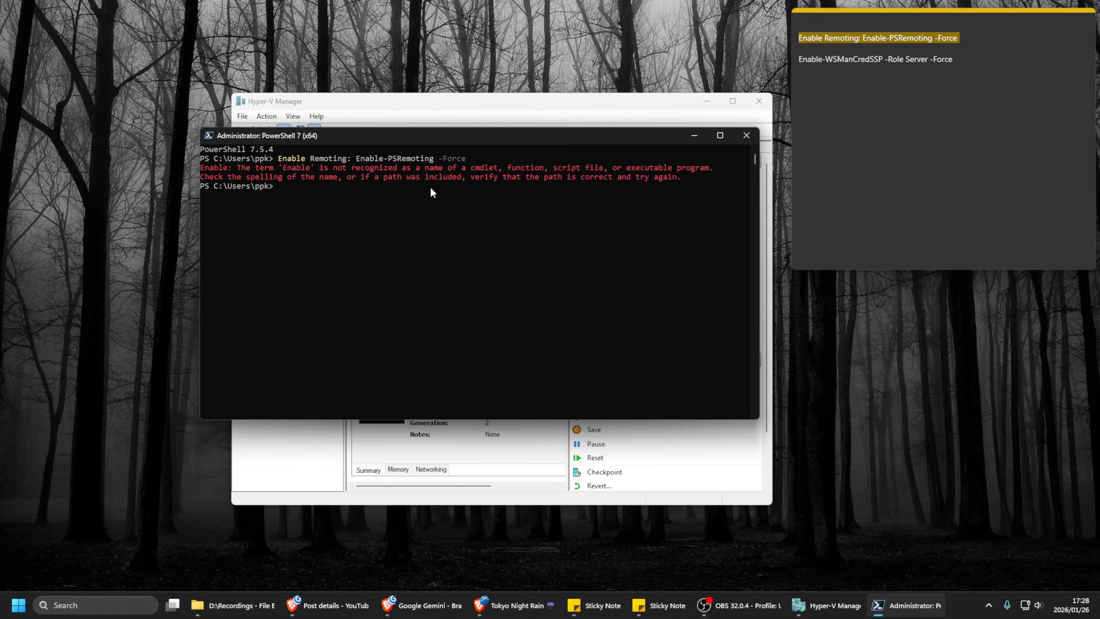
left_click(870, 45)
left_click_drag(863, 39, 960, 41)
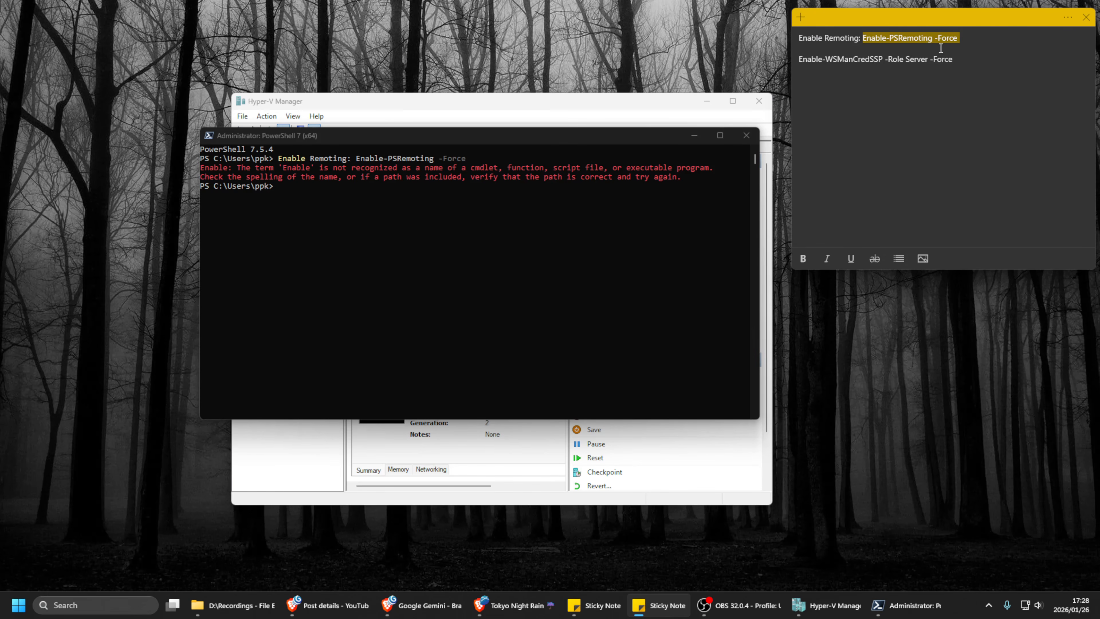
left_click(850, 83)
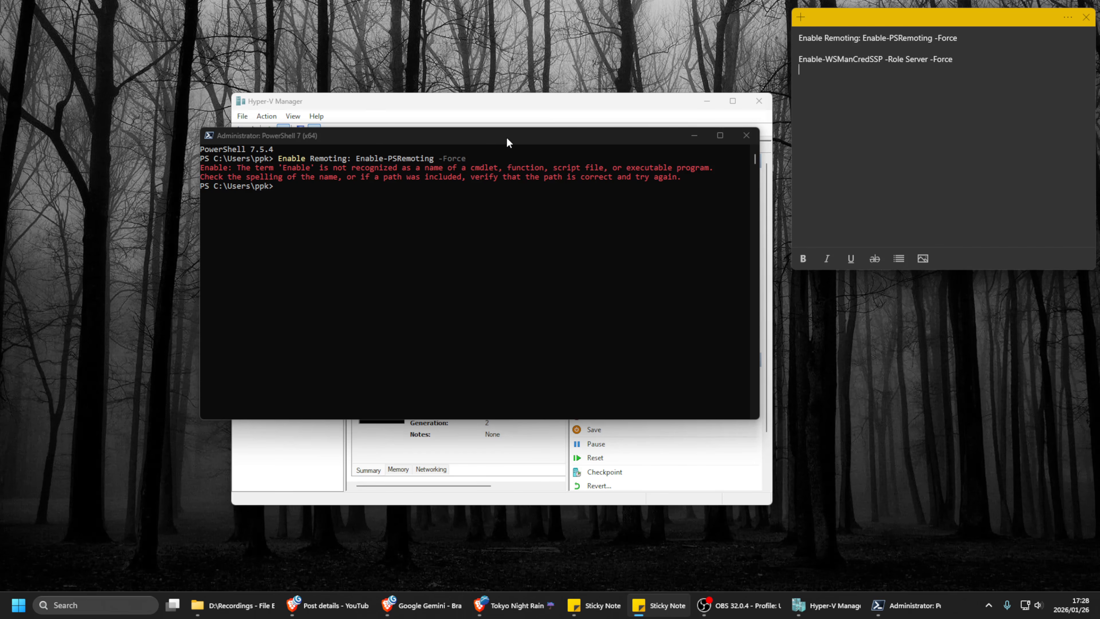
left_click_drag(506, 137, 453, 157)
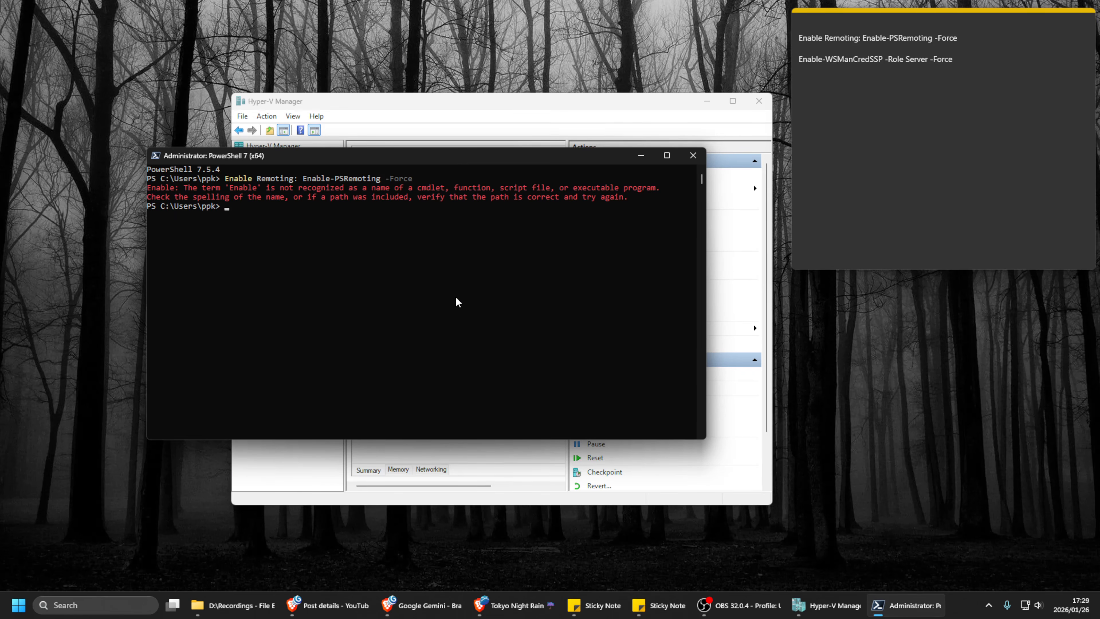
left_click_drag(465, 155, 481, 140)
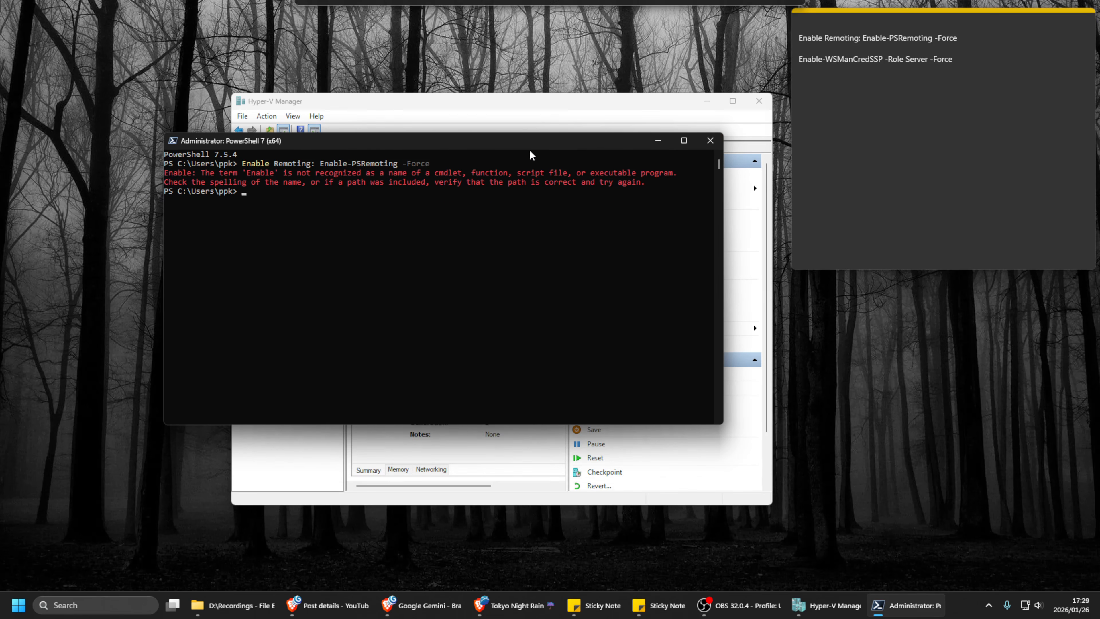
left_click(817, 43)
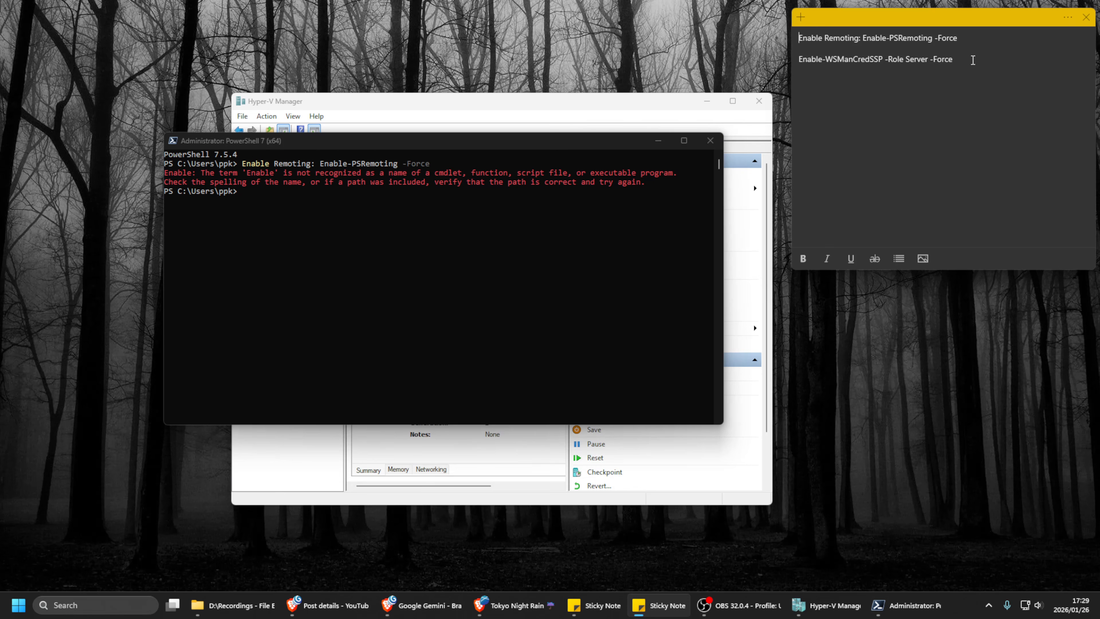
left_click(897, 88)
left_click(658, 141)
left_click_drag(649, 107, 620, 104)
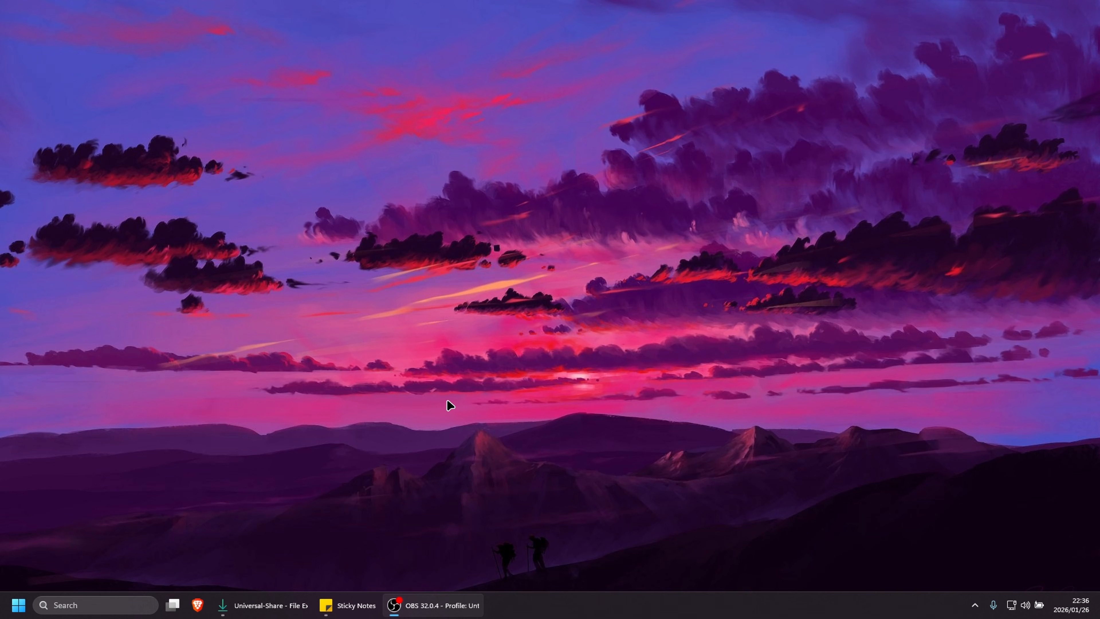
Show the client computer's sticky note and review its Set-Item TrustedHosts and Enable-WSManCredSSP -Role Client commands
left_click(346, 605)
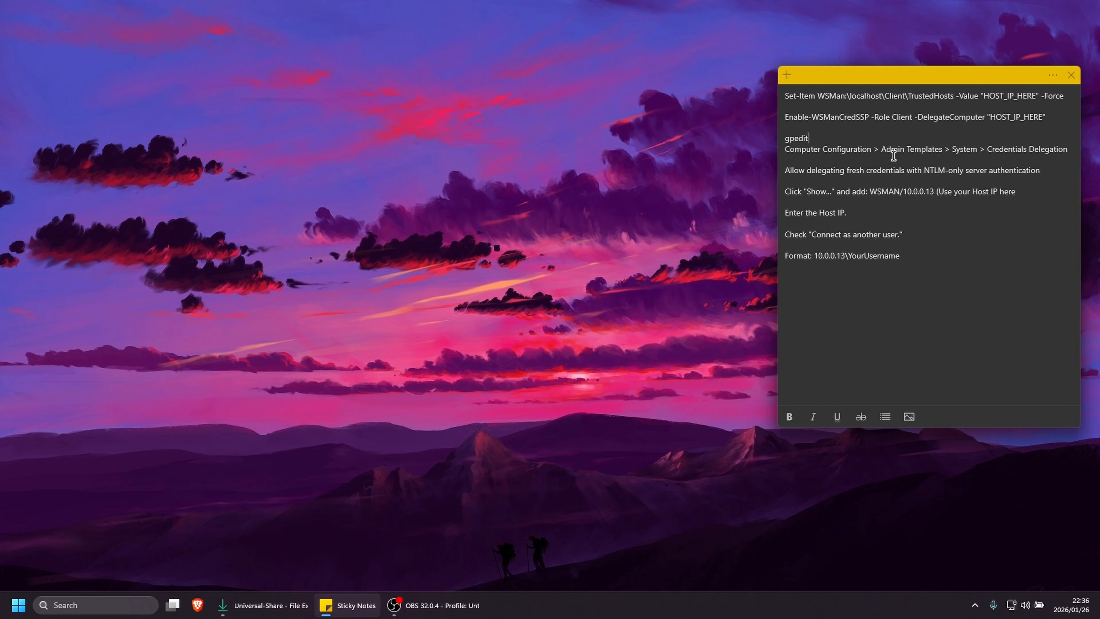
left_click(754, 146)
left_click(921, 87)
left_click_drag(936, 79, 920, 73)
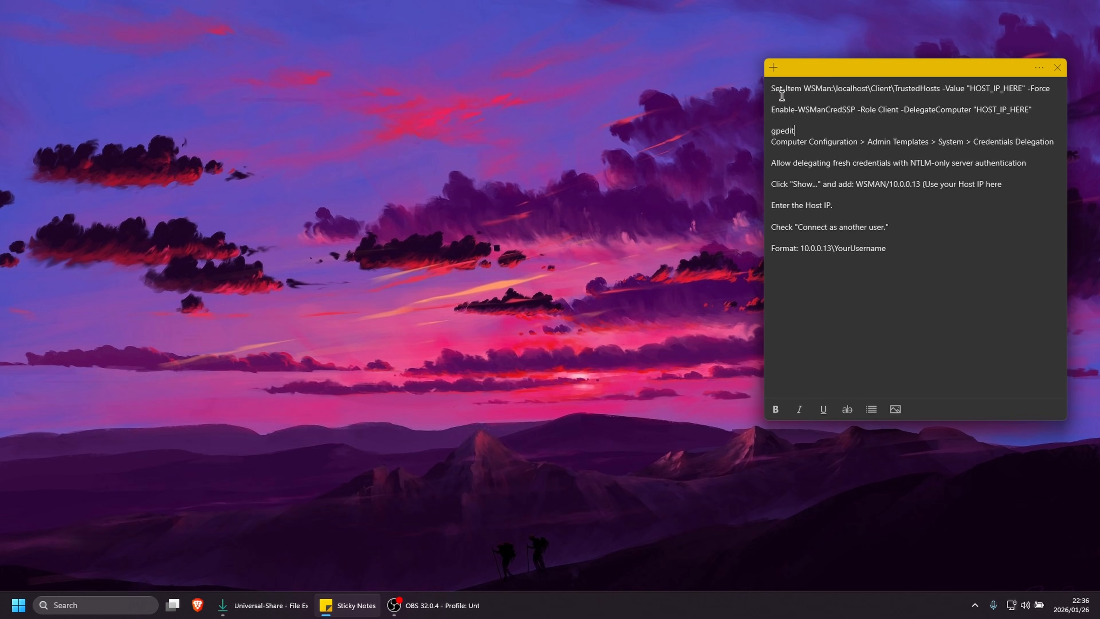
left_click_drag(771, 87, 790, 117)
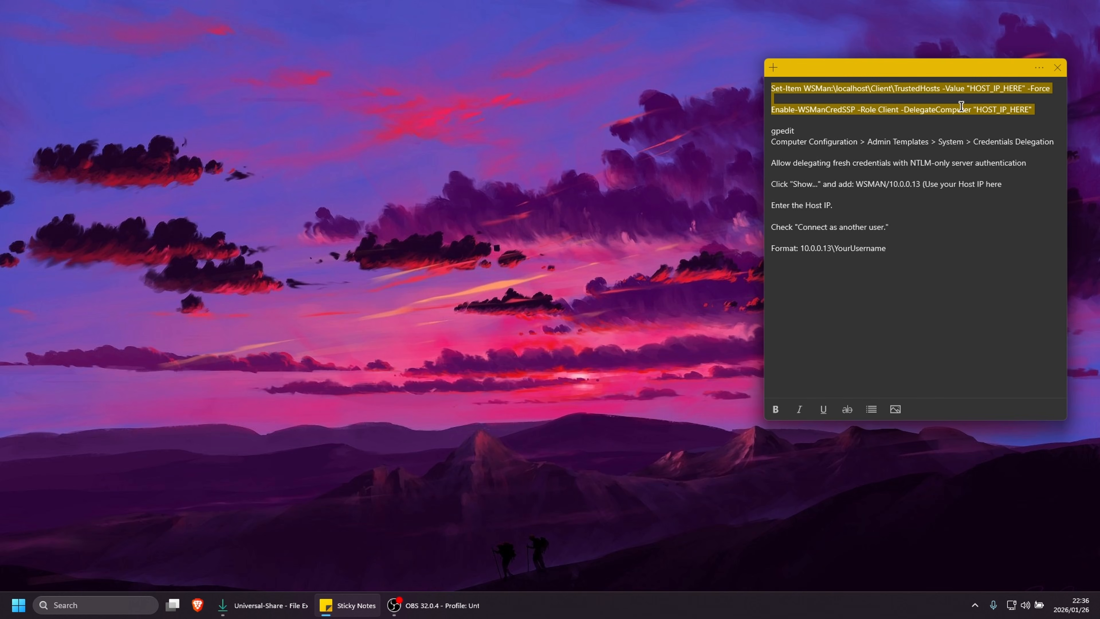
left_click(901, 113)
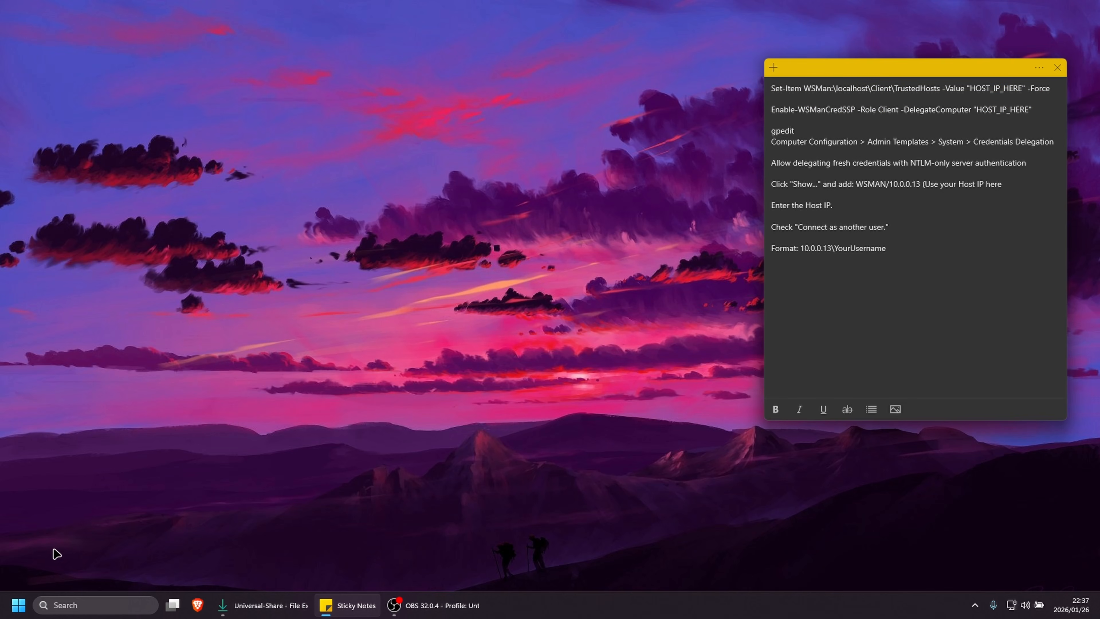
Find and open the Local Group Policy Editor
left_click(18, 609)
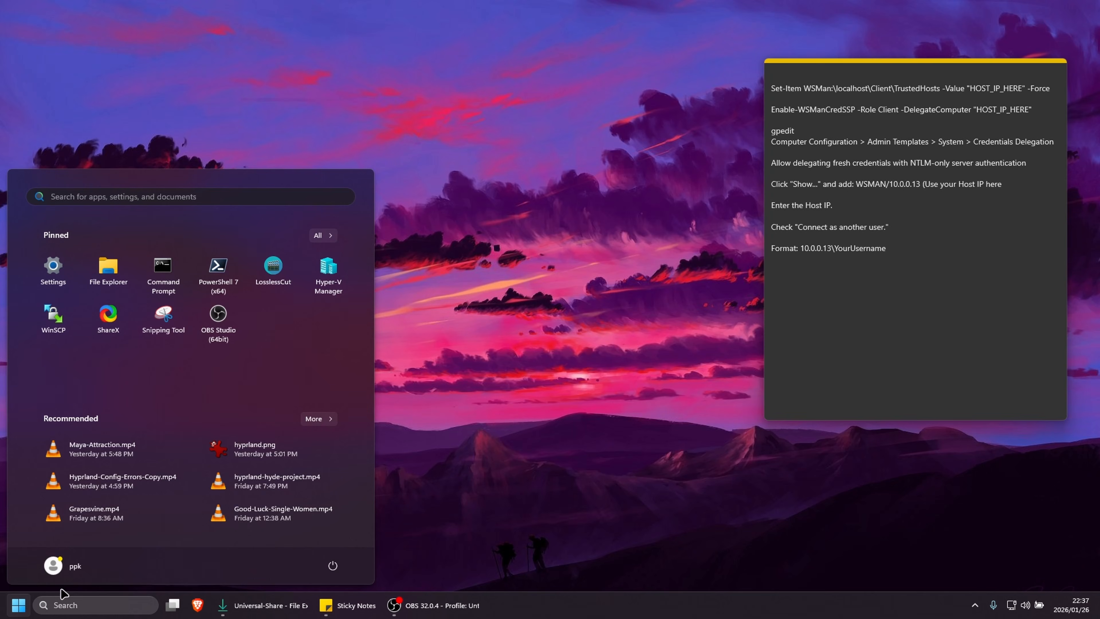
left_click(748, 270)
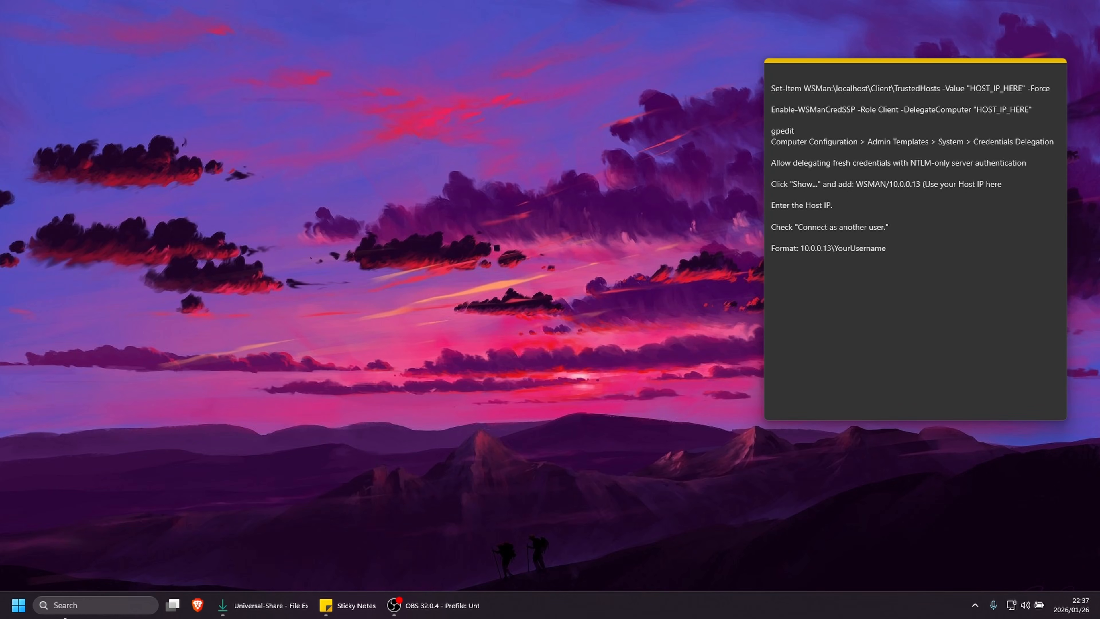
left_click(84, 609)
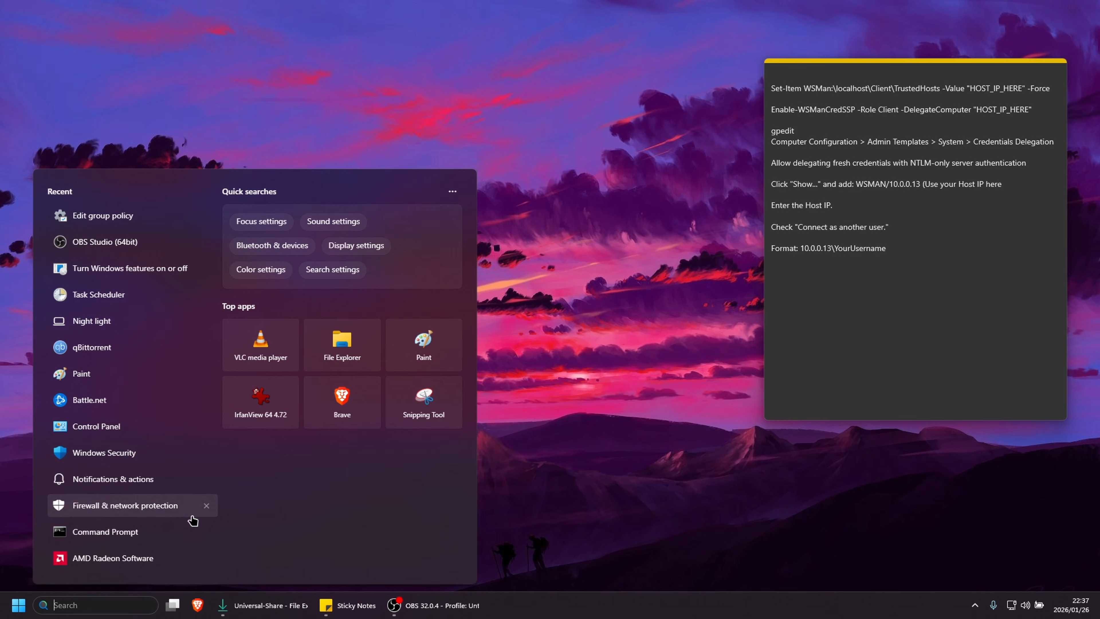
type("gp")
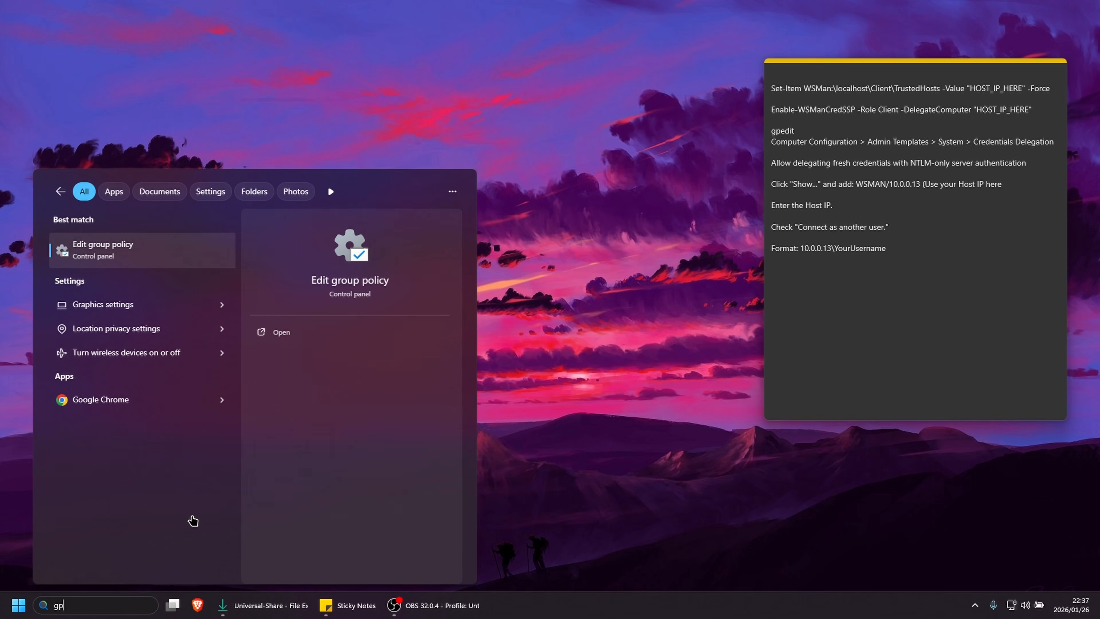
key("Return")
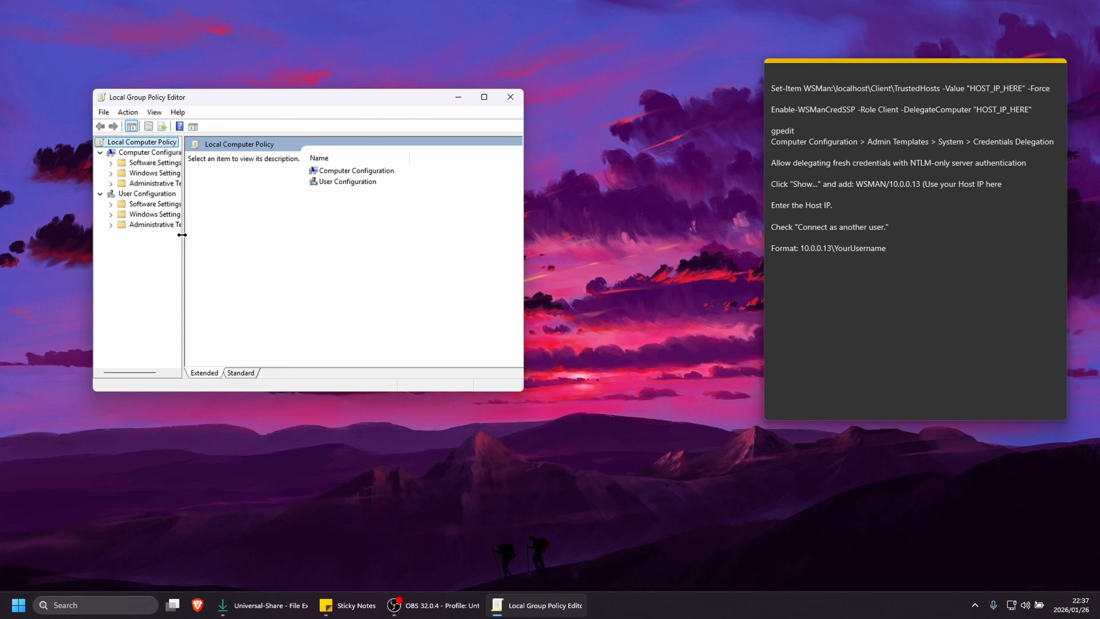
Show the Credentials Delegation policies under Computer Configuration > Administrative Templates > System, with the tree and window wide enough to read names and states
left_click_drag(182, 234, 254, 230)
left_click(170, 183)
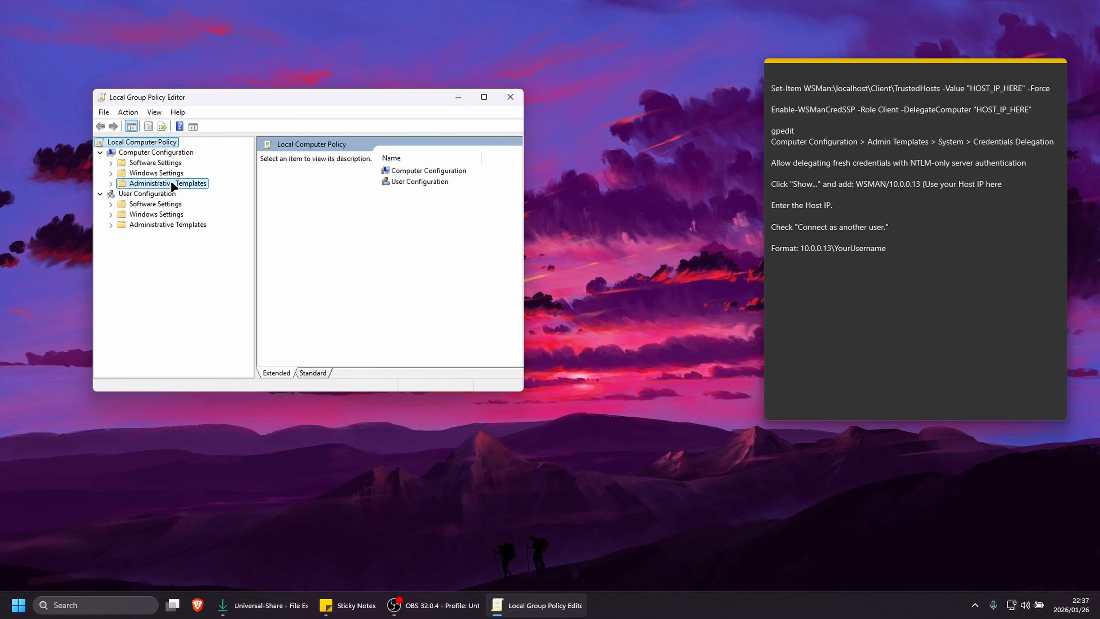
left_click(111, 183)
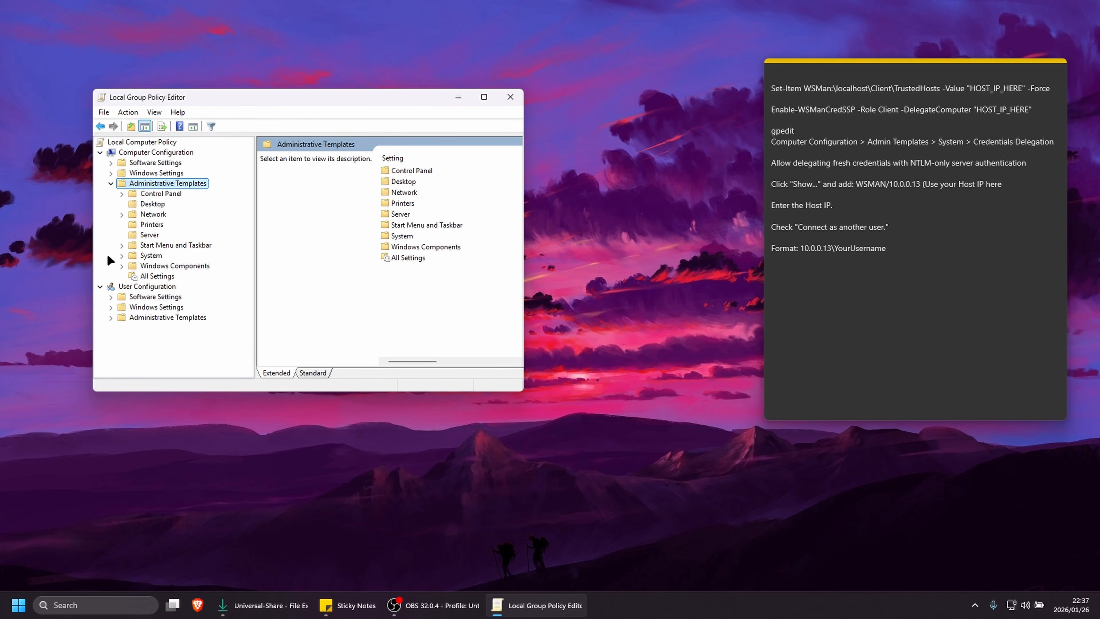
left_click(122, 255)
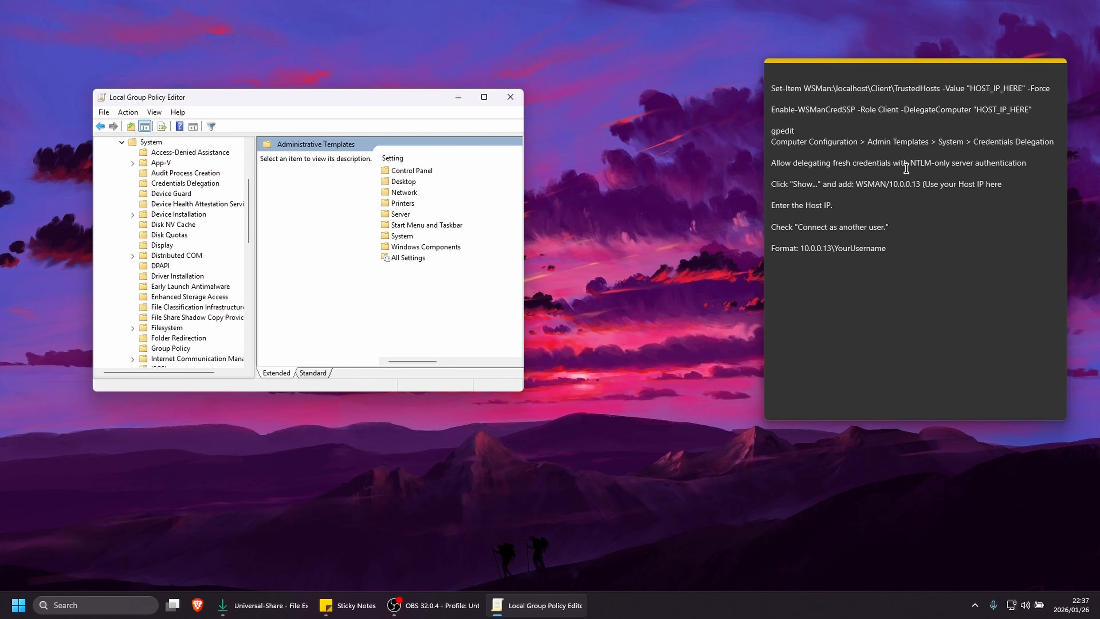
left_click(182, 184)
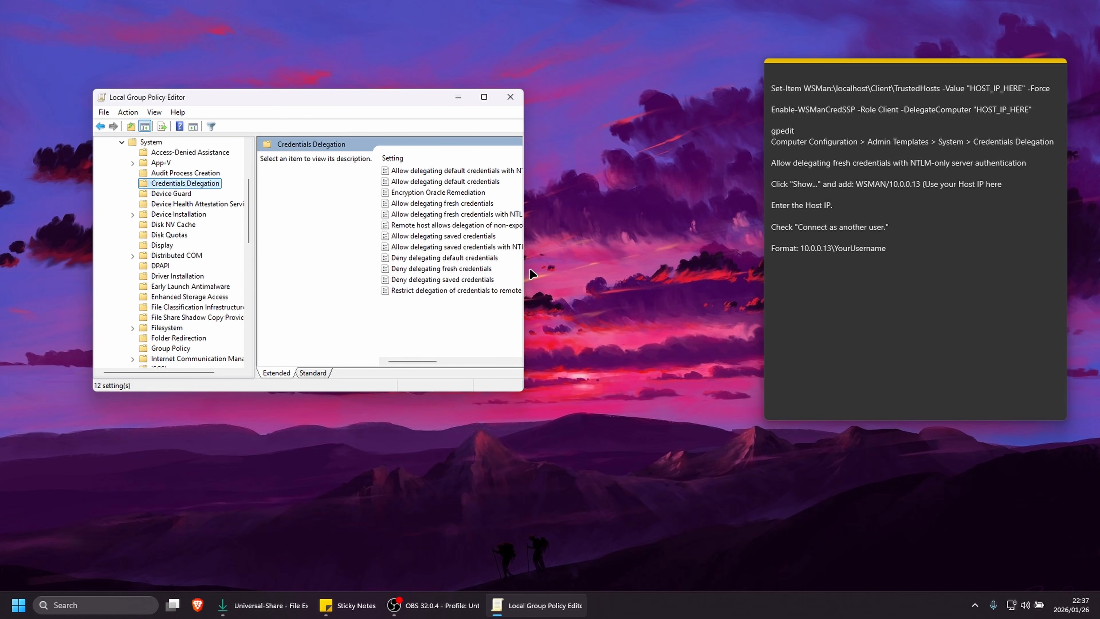
left_click_drag(525, 263, 646, 263)
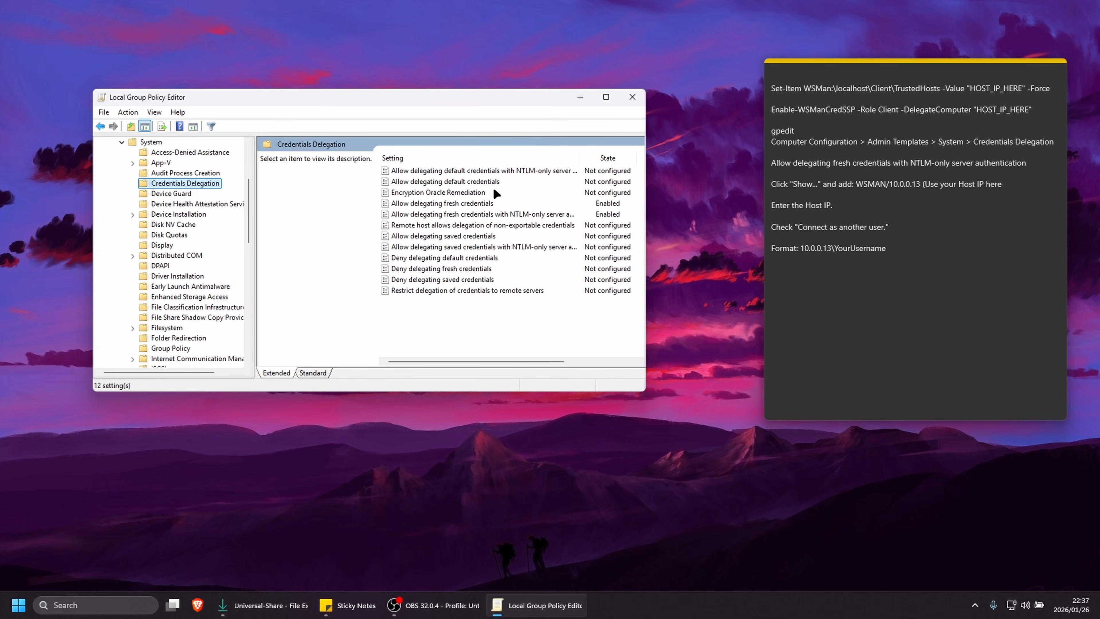
Enable and apply the policy "Allow delegating default credentials with NTLM-only server authentication"
left_click(520, 170)
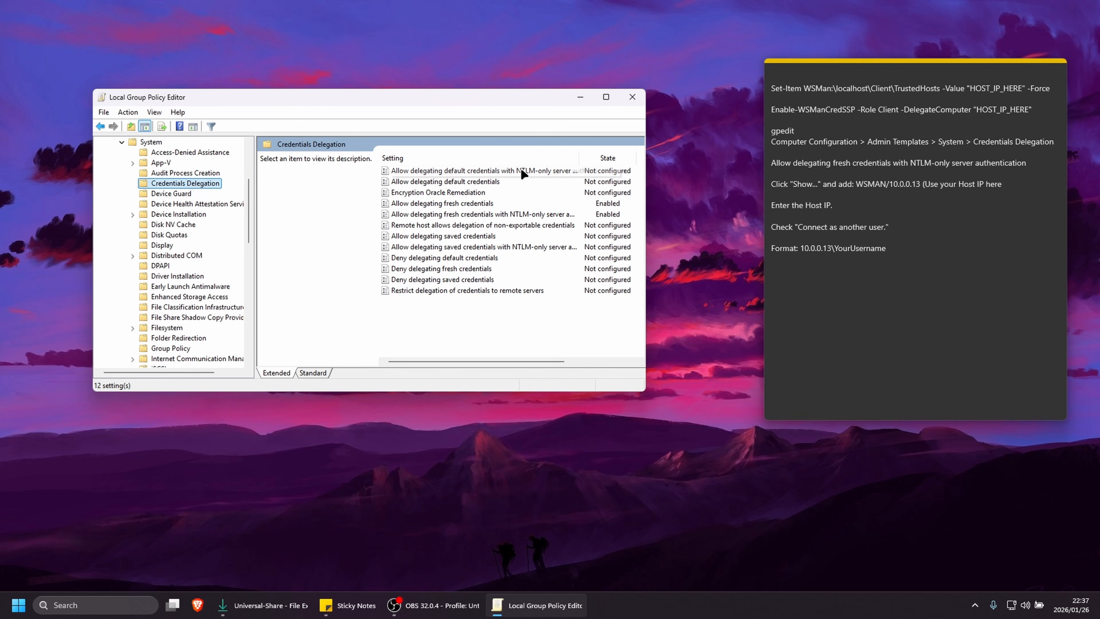
double_click(500, 171)
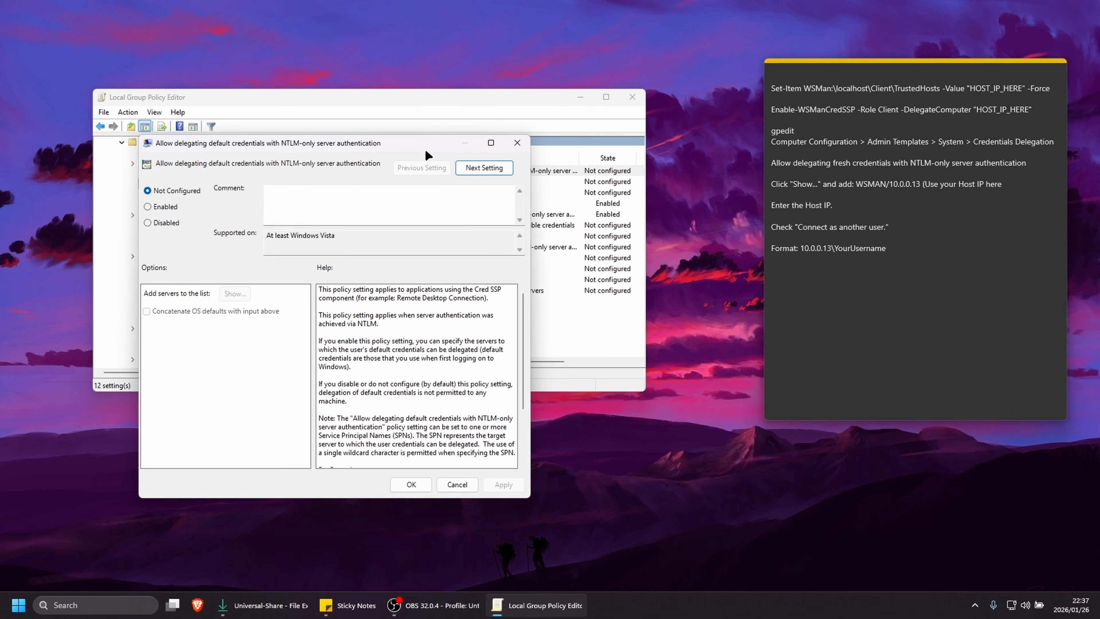
left_click_drag(419, 144, 447, 118)
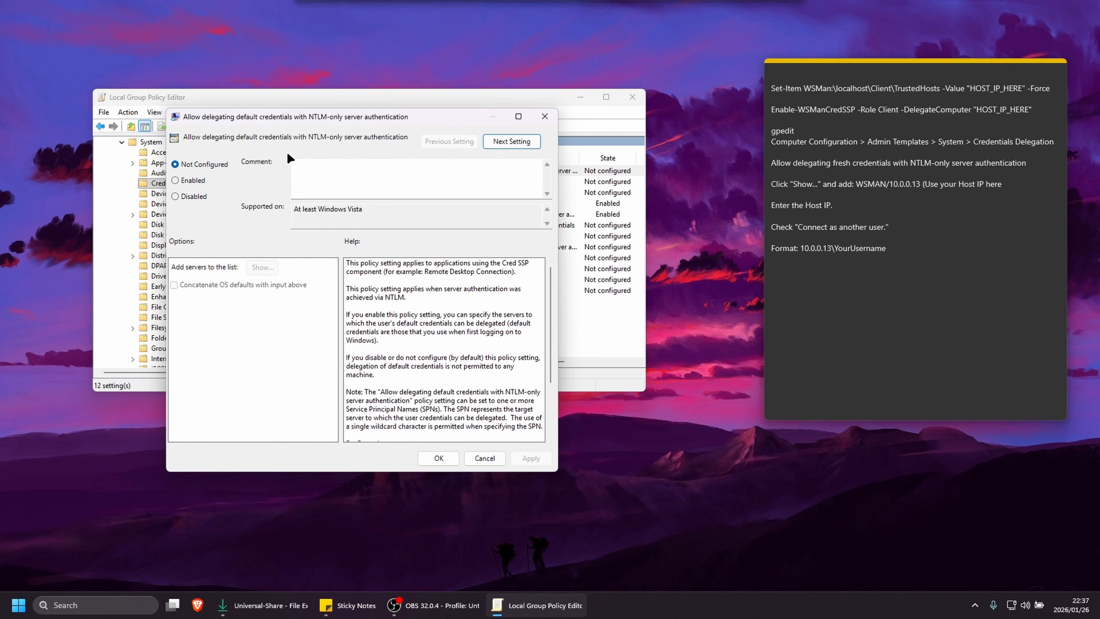
left_click(175, 181)
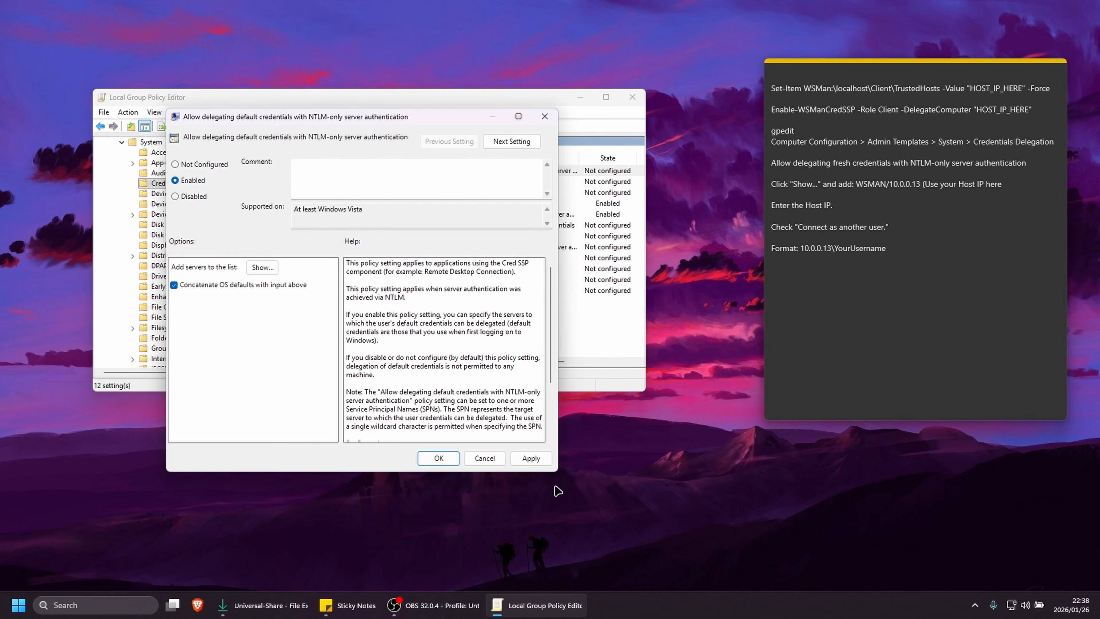
left_click(530, 460)
left_click(449, 321)
Open the policy's server list and copy WSMAN/10.0.0.13 from the sticky note
left_click(263, 268)
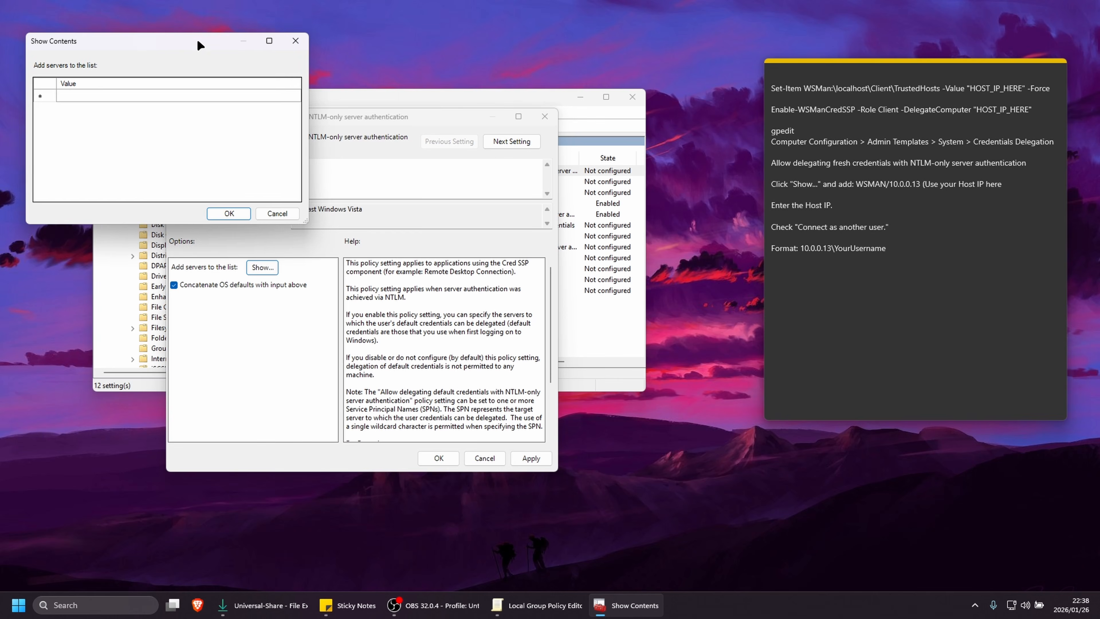
left_click_drag(222, 39, 362, 191)
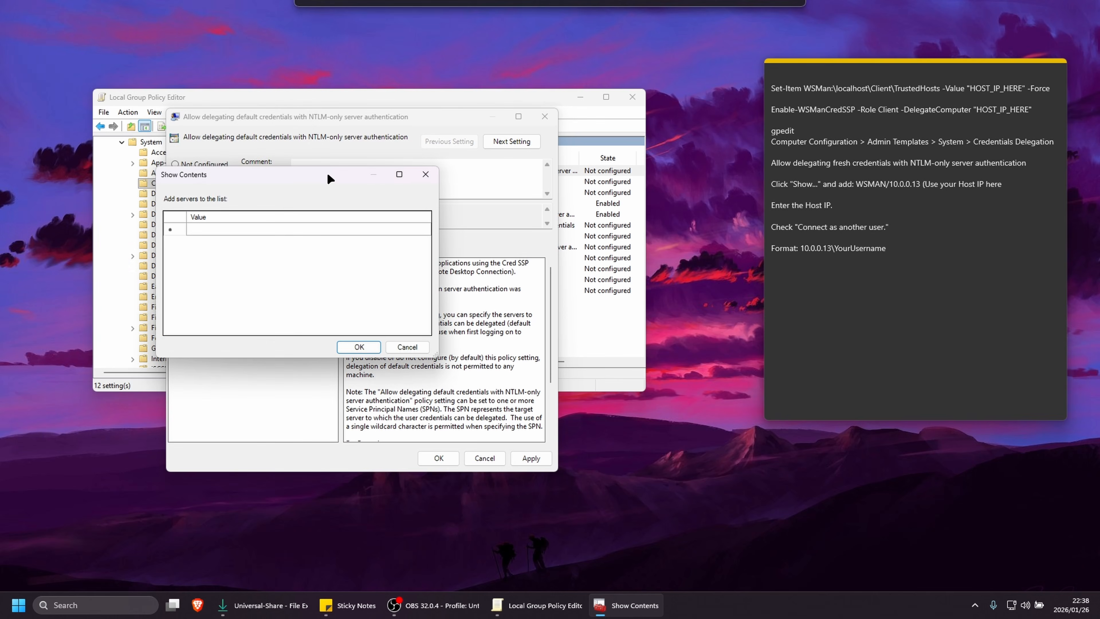
left_click(855, 186)
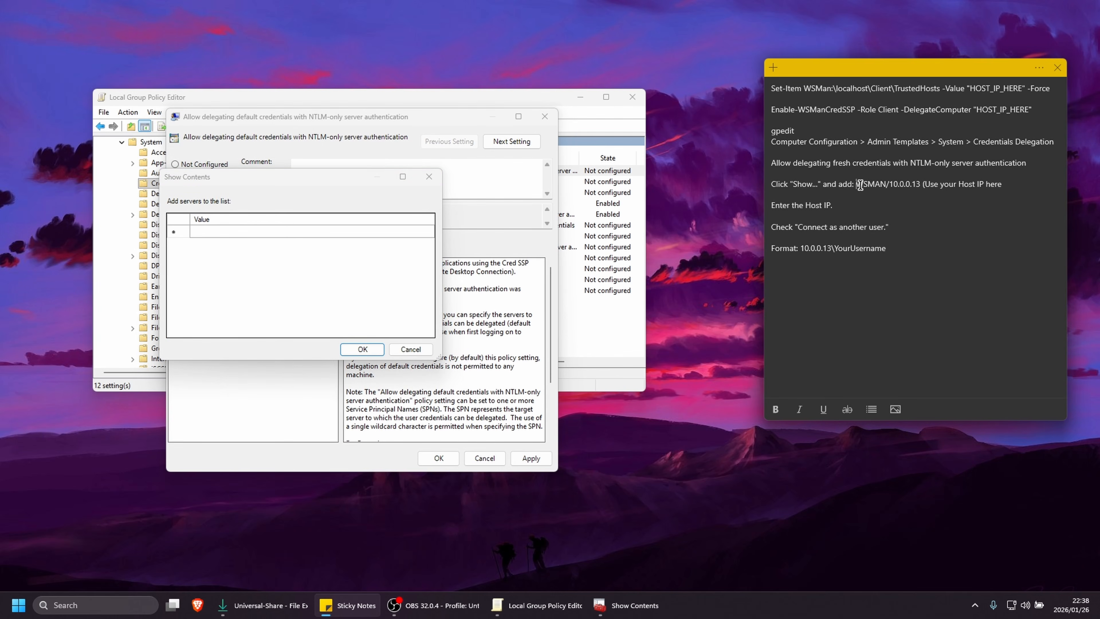
left_click_drag(856, 185, 920, 186)
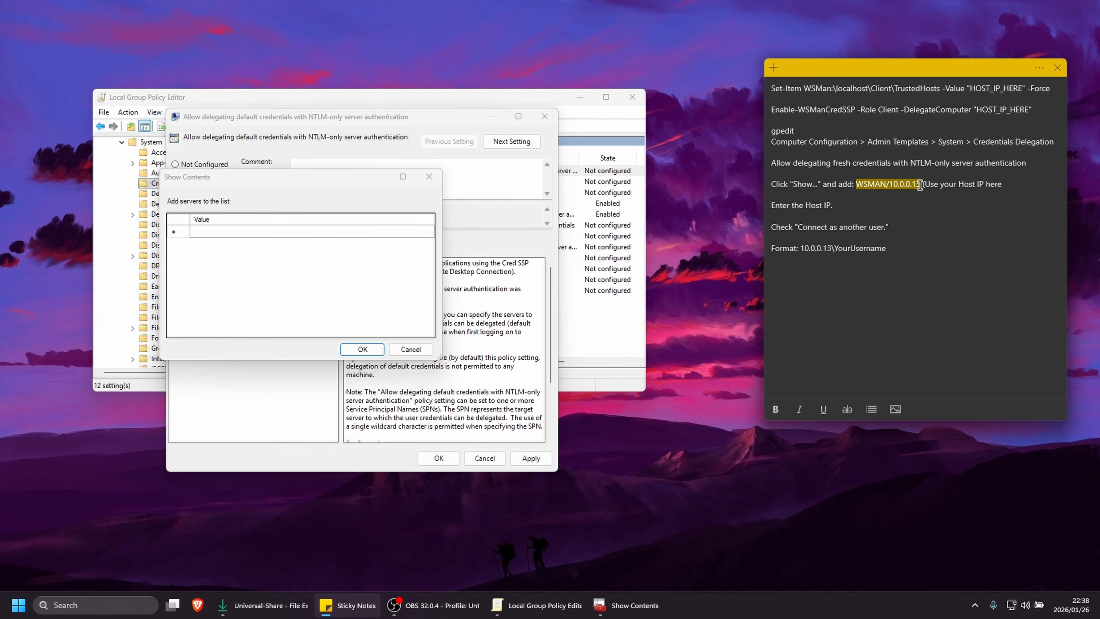
right_click(881, 186)
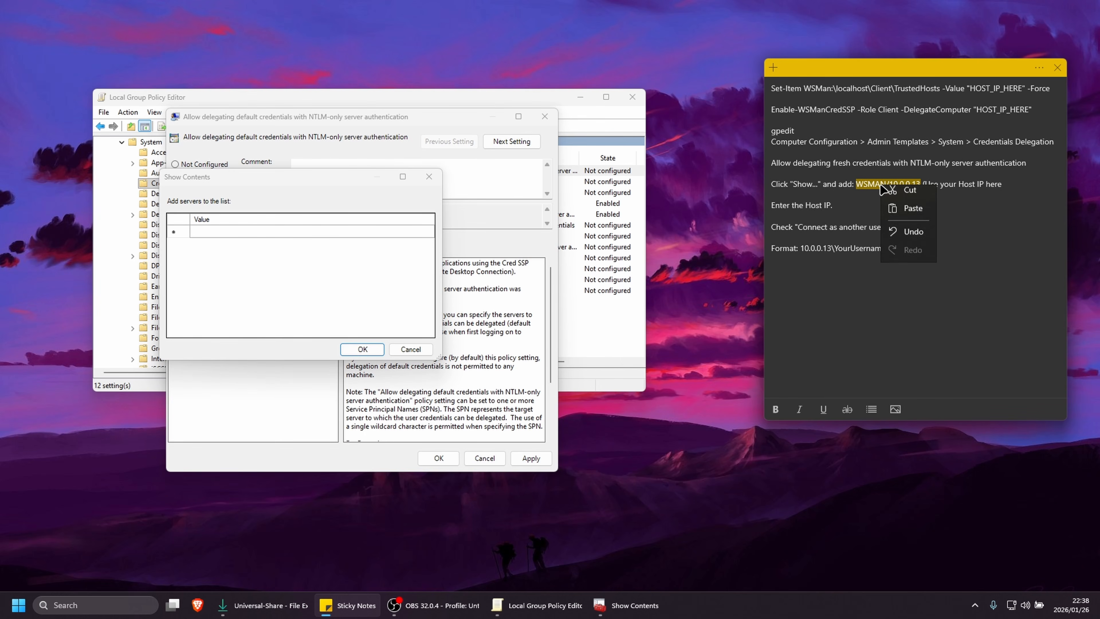
left_click(904, 198)
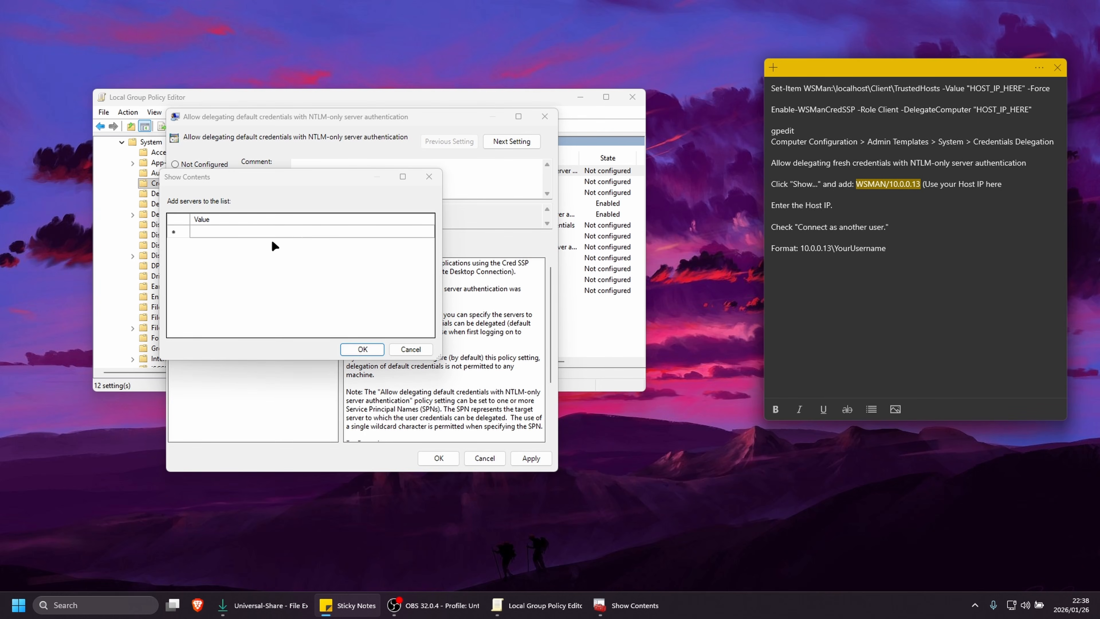
Add the copied WSMAN/10.0.0.13 entry to the server list, then apply and close the policy
left_click(216, 234)
left_click(211, 232)
right_click(202, 230)
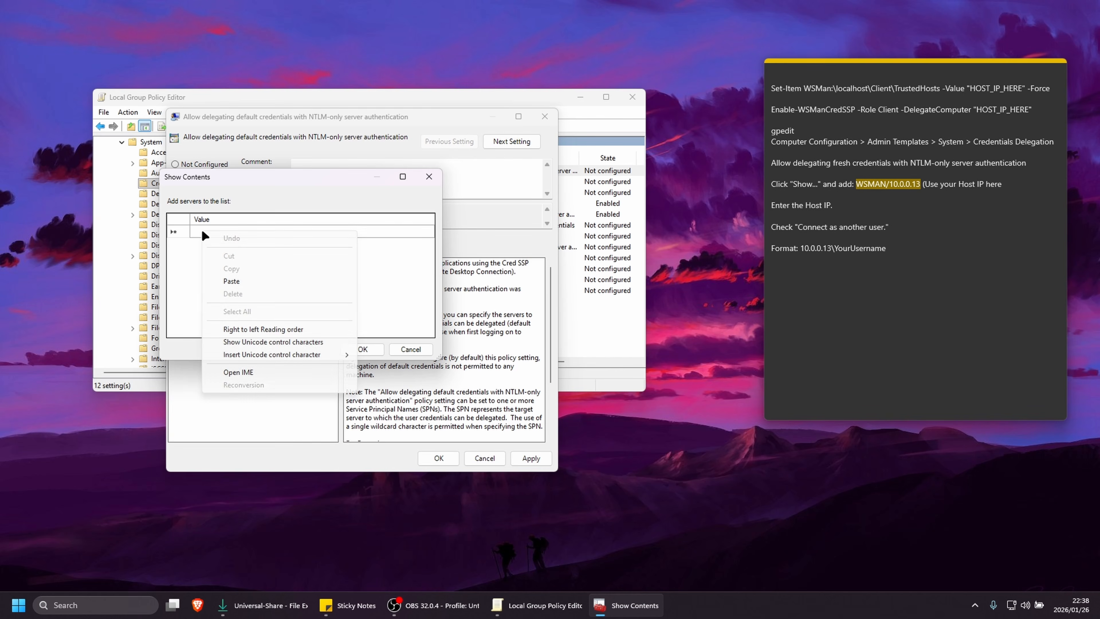
left_click(229, 282)
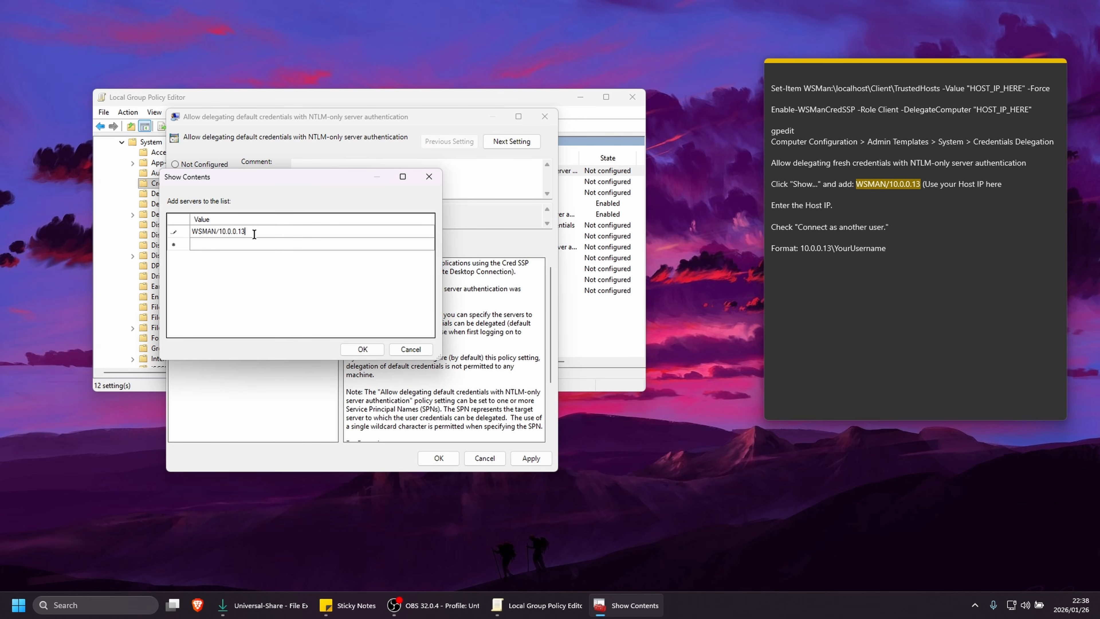
left_click_drag(250, 233, 218, 232)
left_click(362, 349)
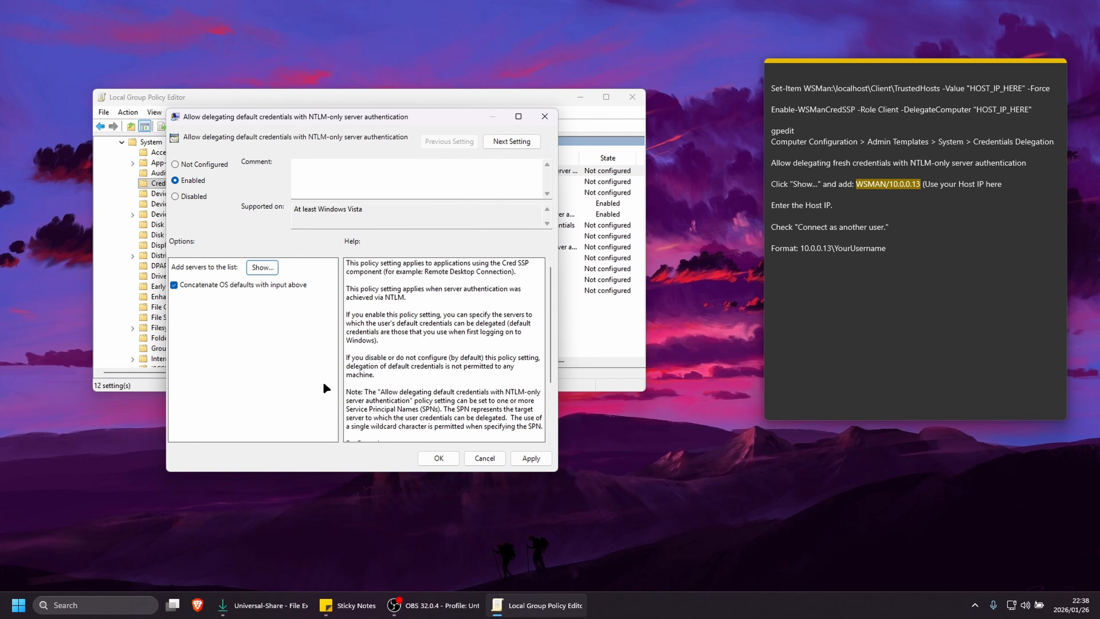
left_click(522, 456)
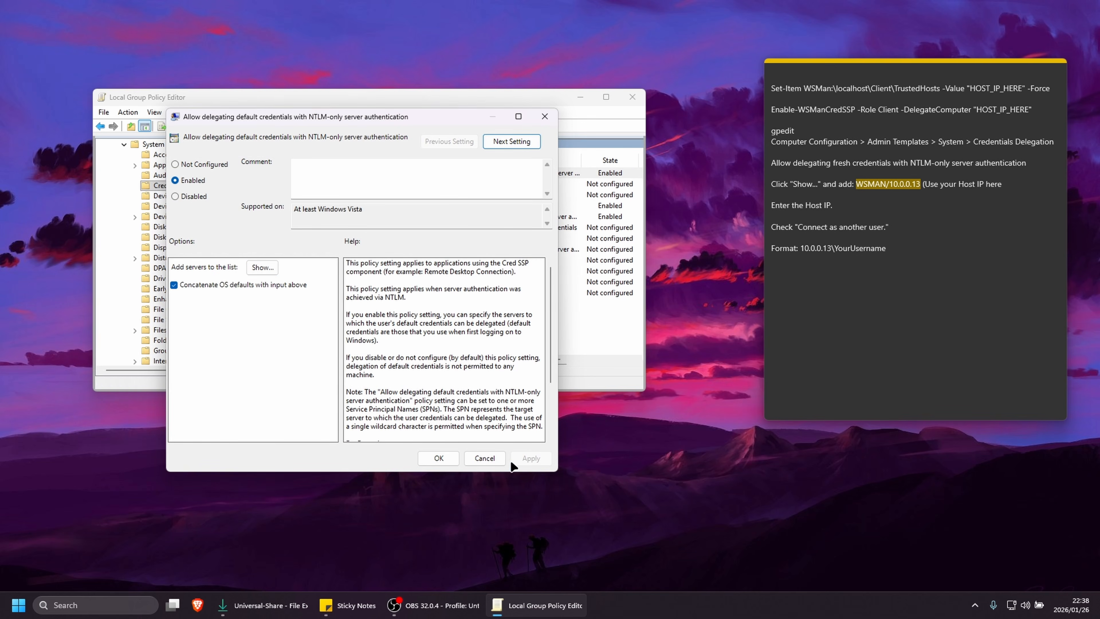
left_click(439, 458)
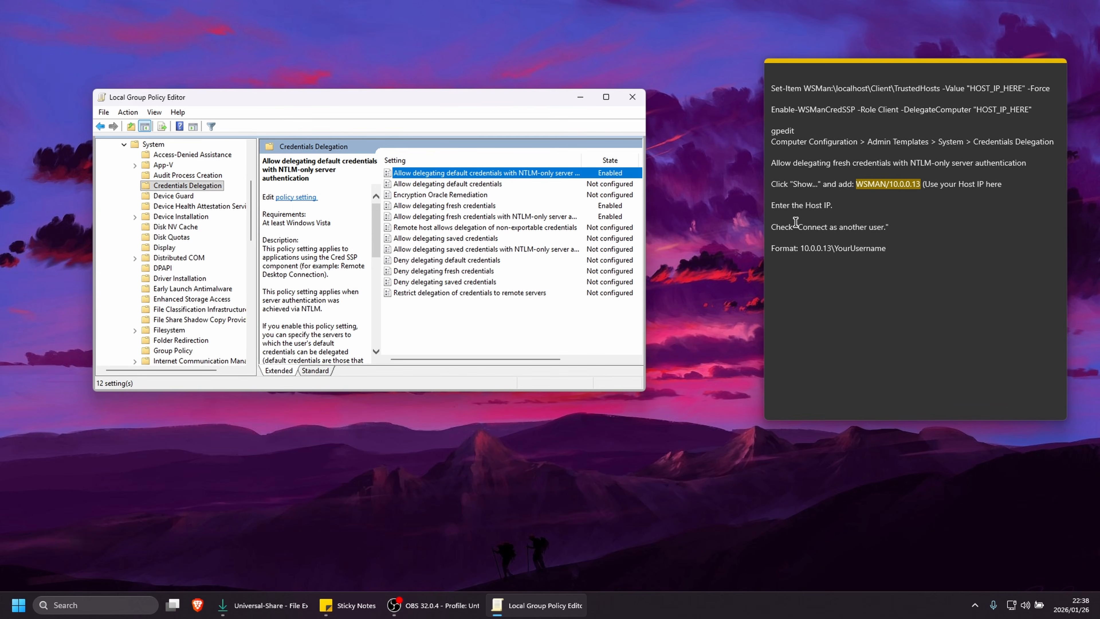
Minimize the policy editor, open Hyper-V Manager and view the Arch and PiHole(UbuntuServer) virtual machines on ENTERPRISE
left_click(581, 96)
left_click(18, 605)
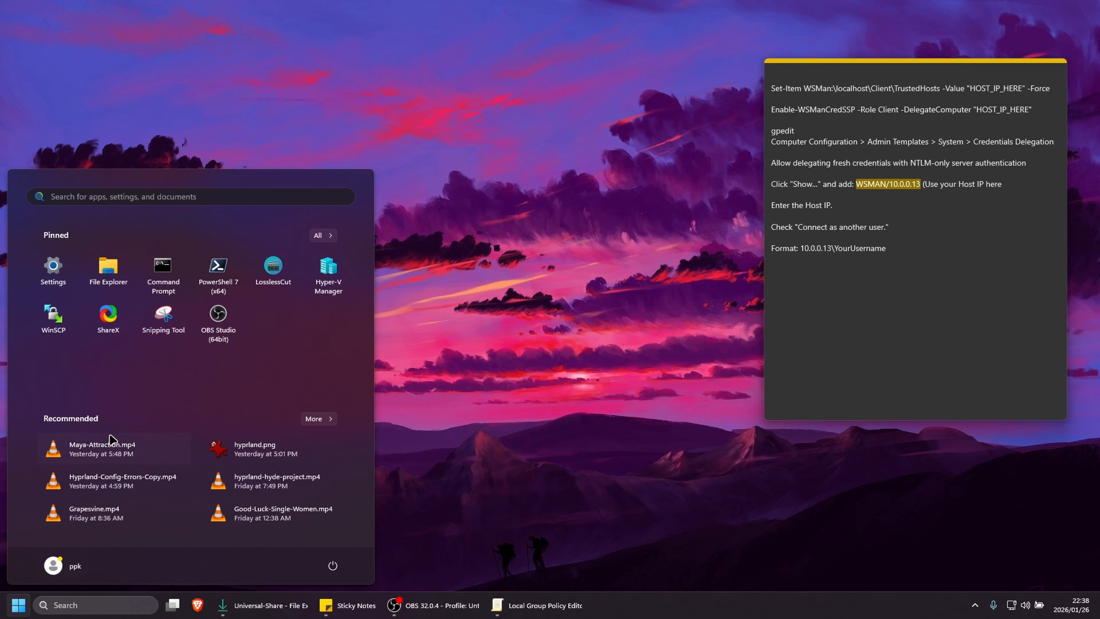
left_click(335, 296)
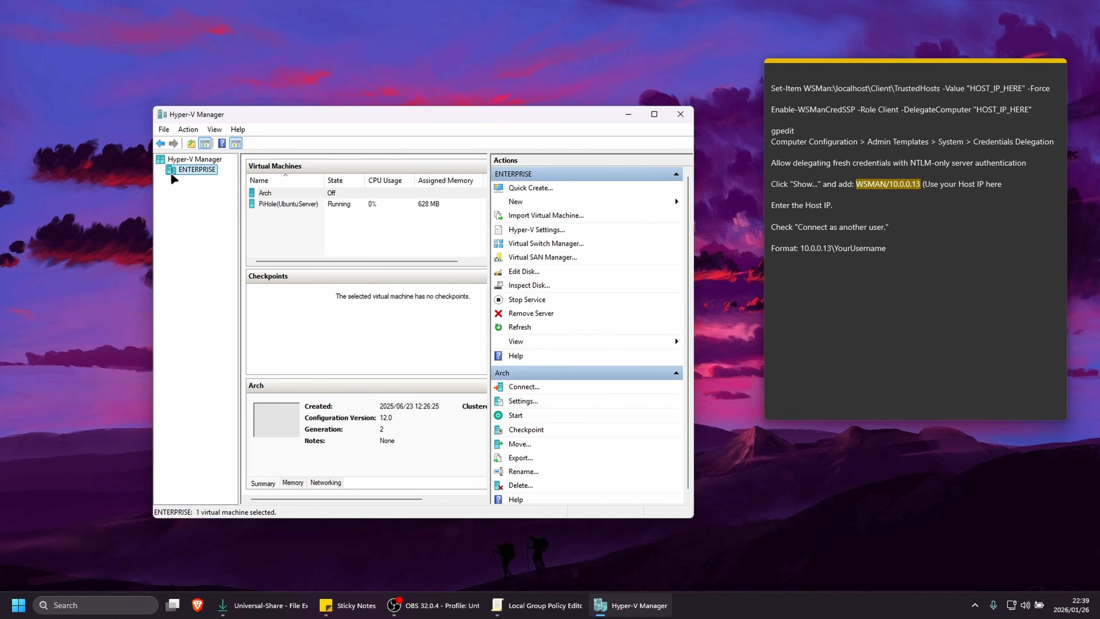
left_click(267, 191)
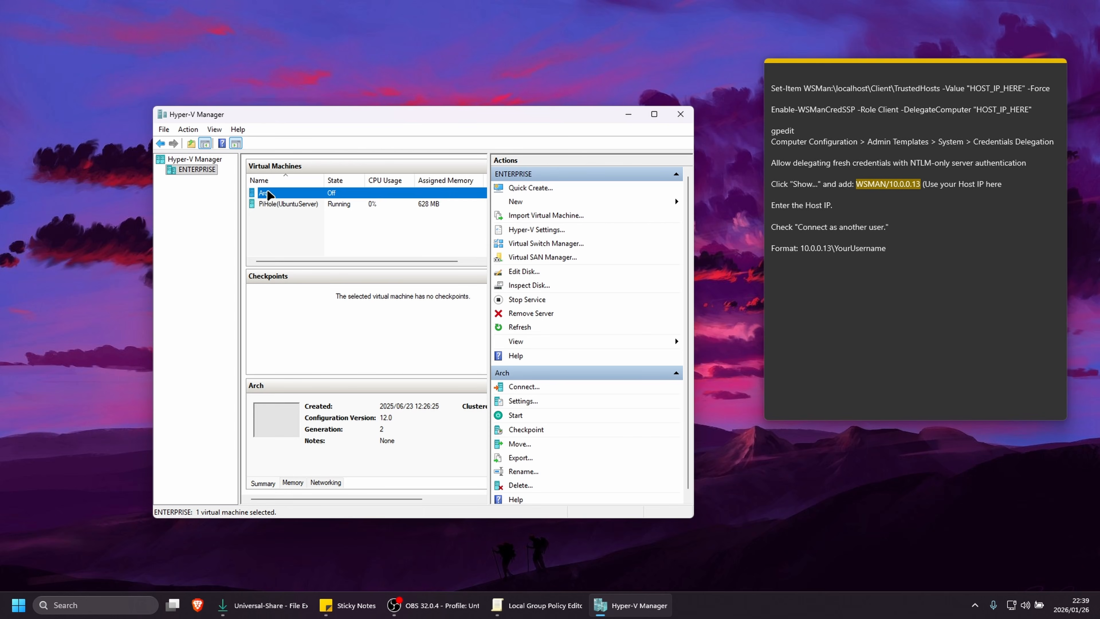
left_click(278, 206)
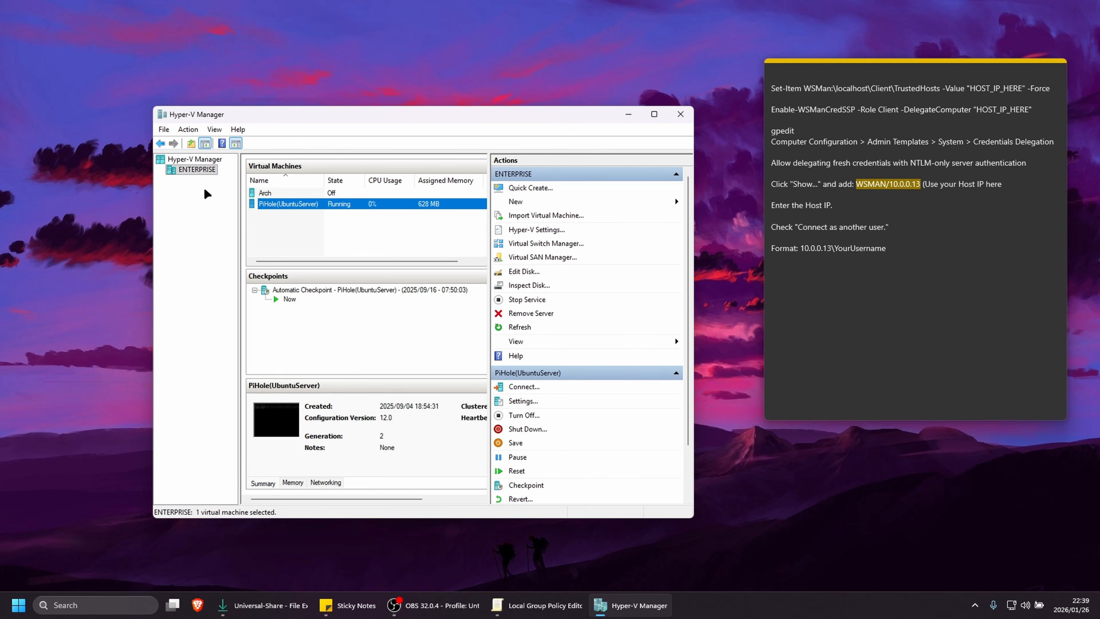
Start a connection to another computer at 10.0.0.13, enable connecting as another user, and open the user credentials prompt
right_click(195, 159)
left_click(210, 167)
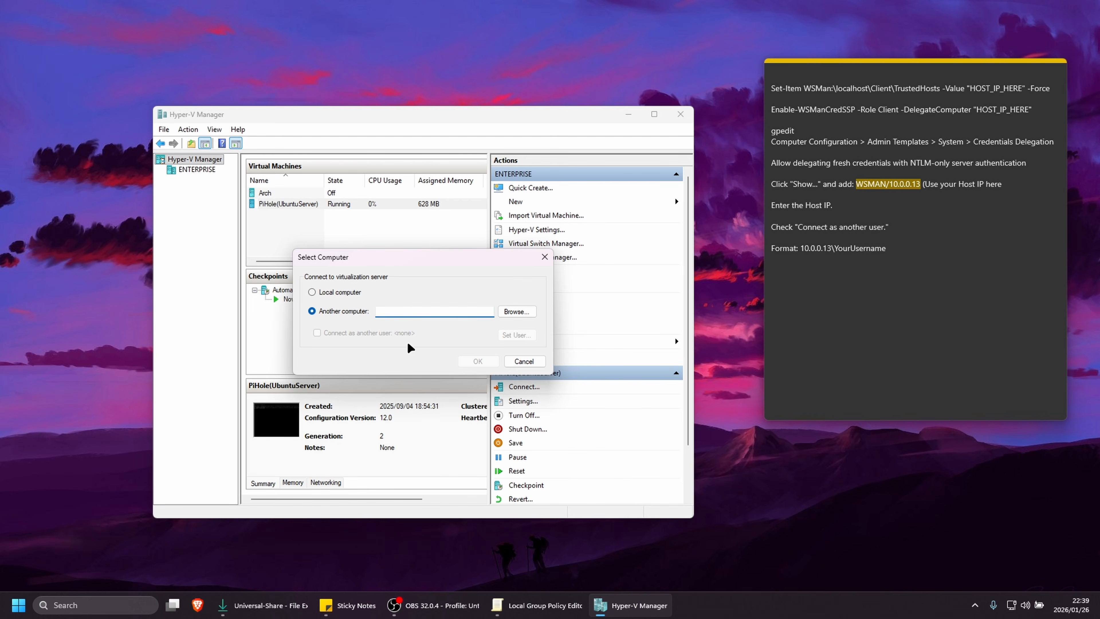
type("10.0.0.13")
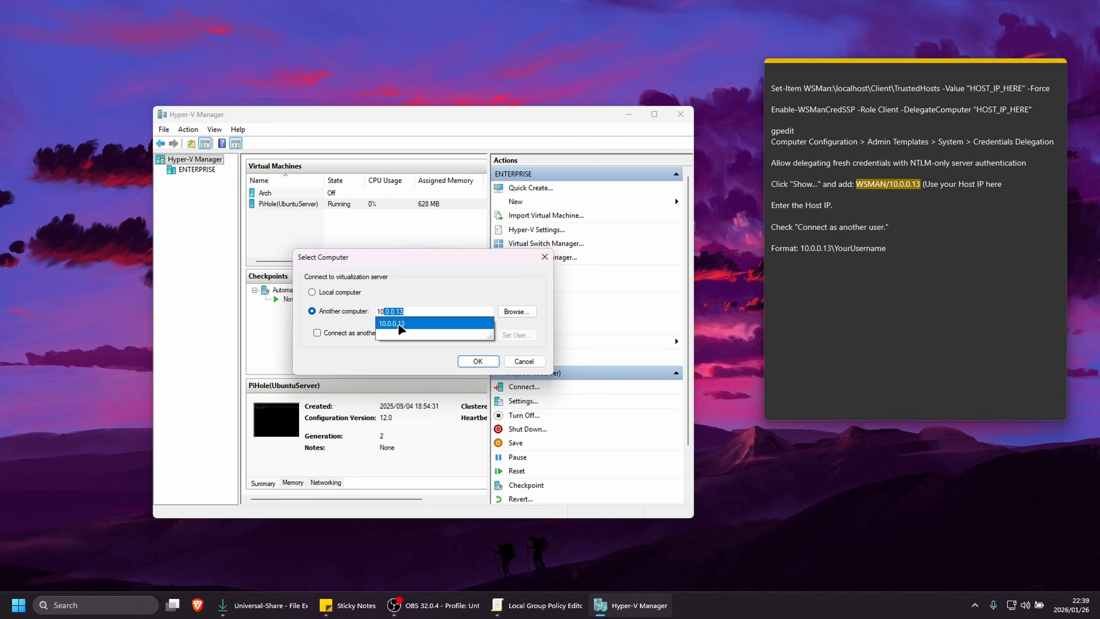
left_click(398, 323)
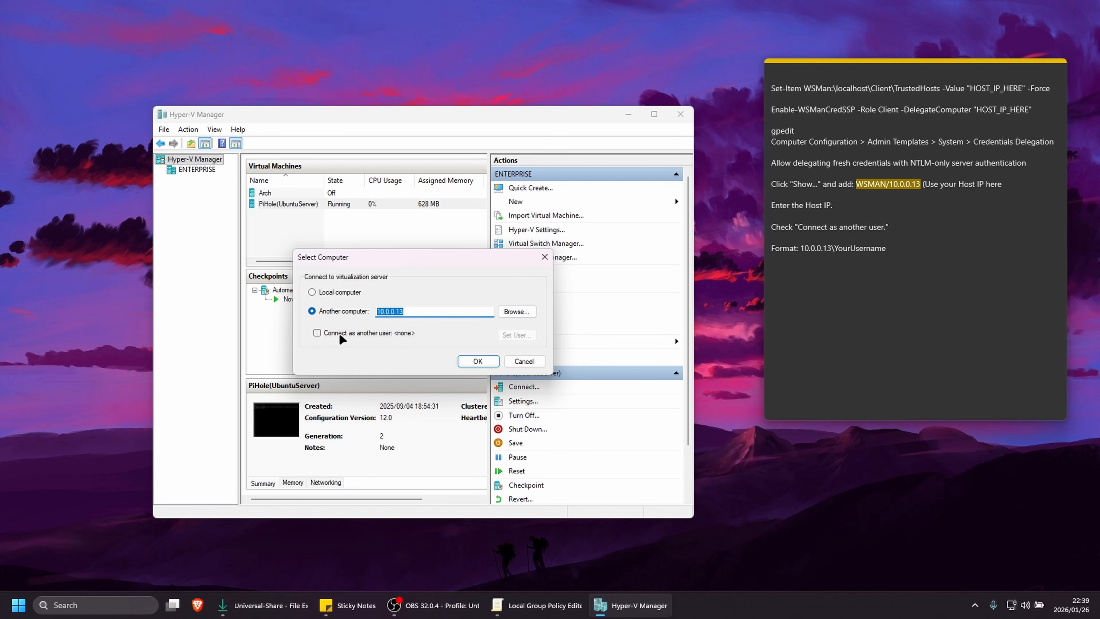
left_click(318, 333)
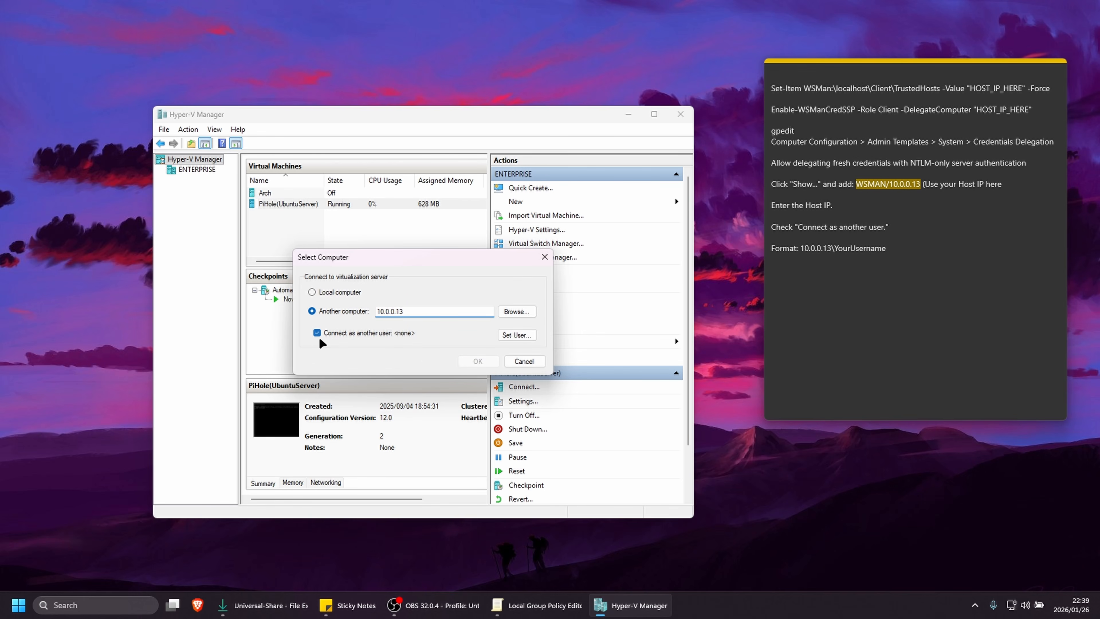
left_click(516, 335)
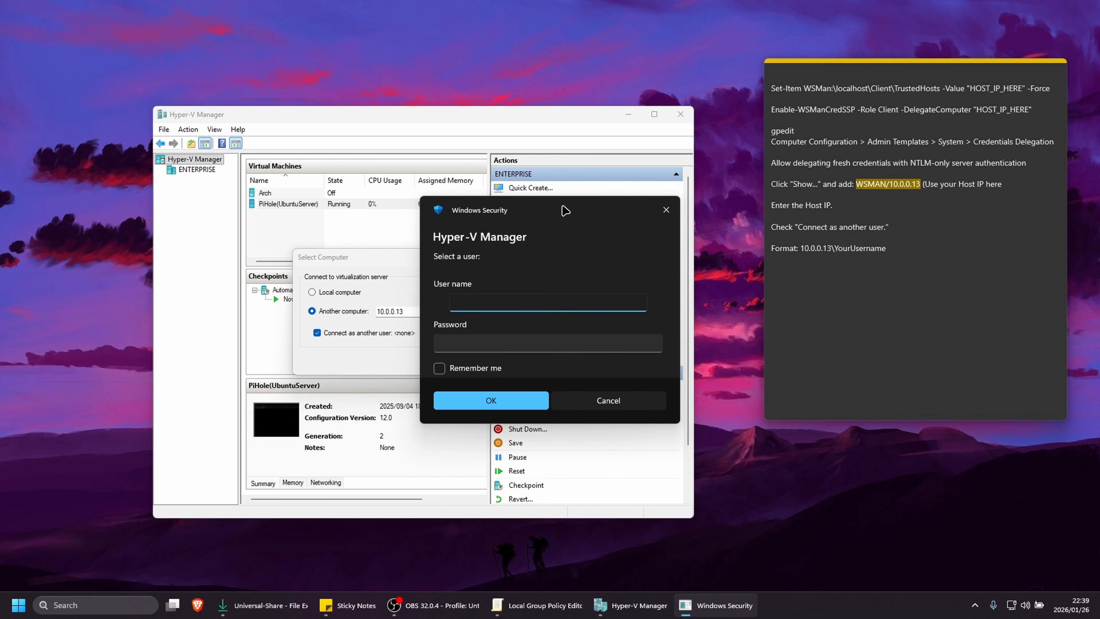
Enter the host-prefixed account user name (10.0.0.13\username) and the account password, then connect to the remote server
left_click_drag(563, 211, 527, 185)
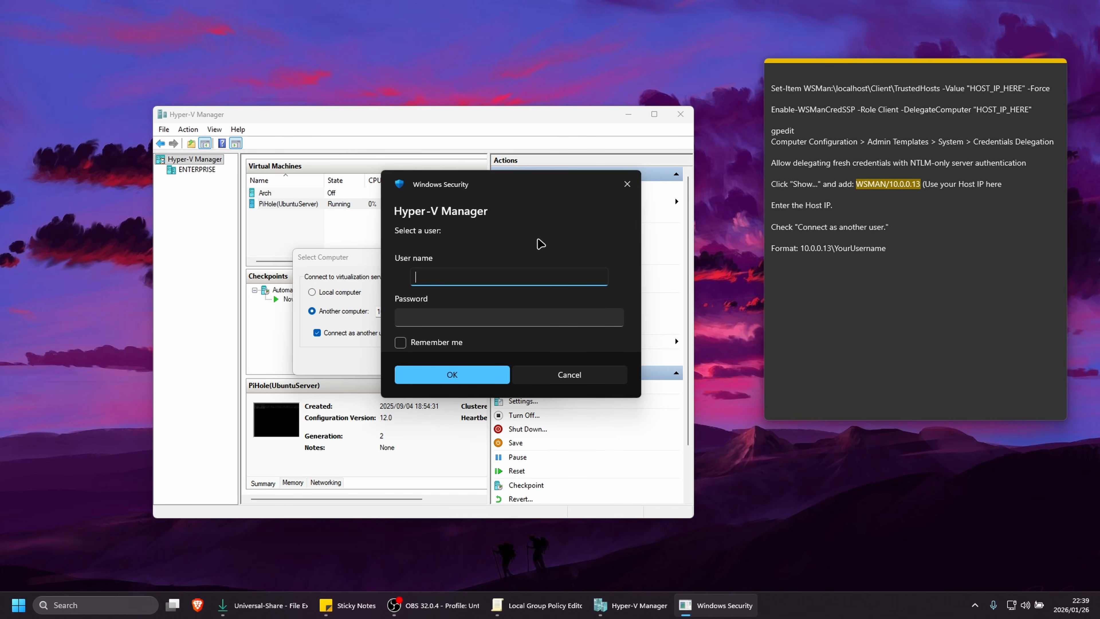
type("10.0.0.13\\")
type("ppk")
key("Tab")
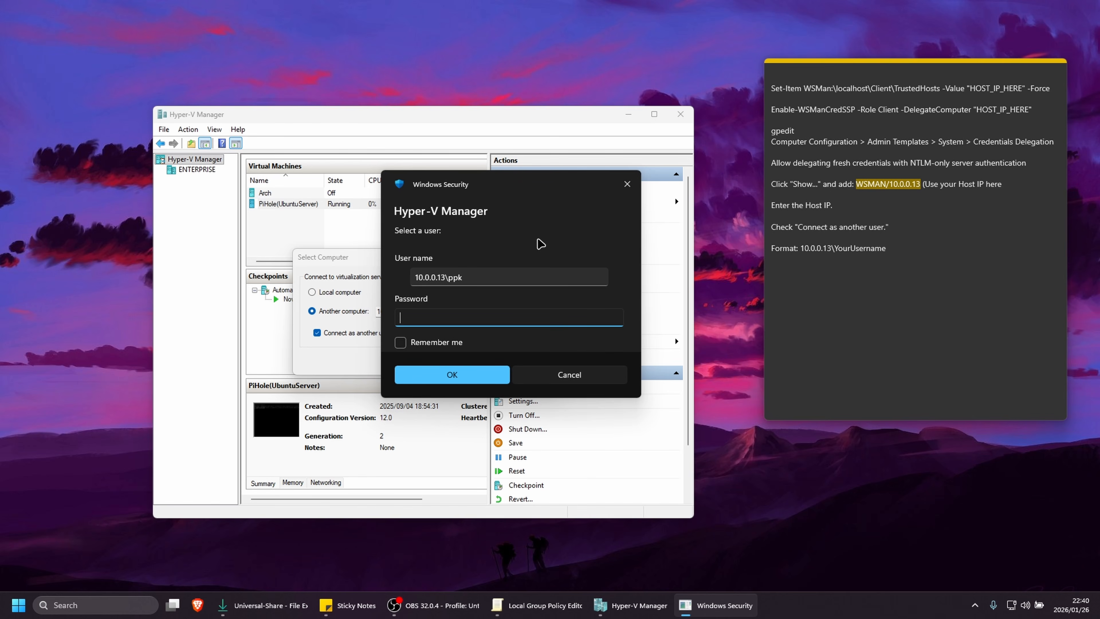
type("••••")
left_click(453, 374)
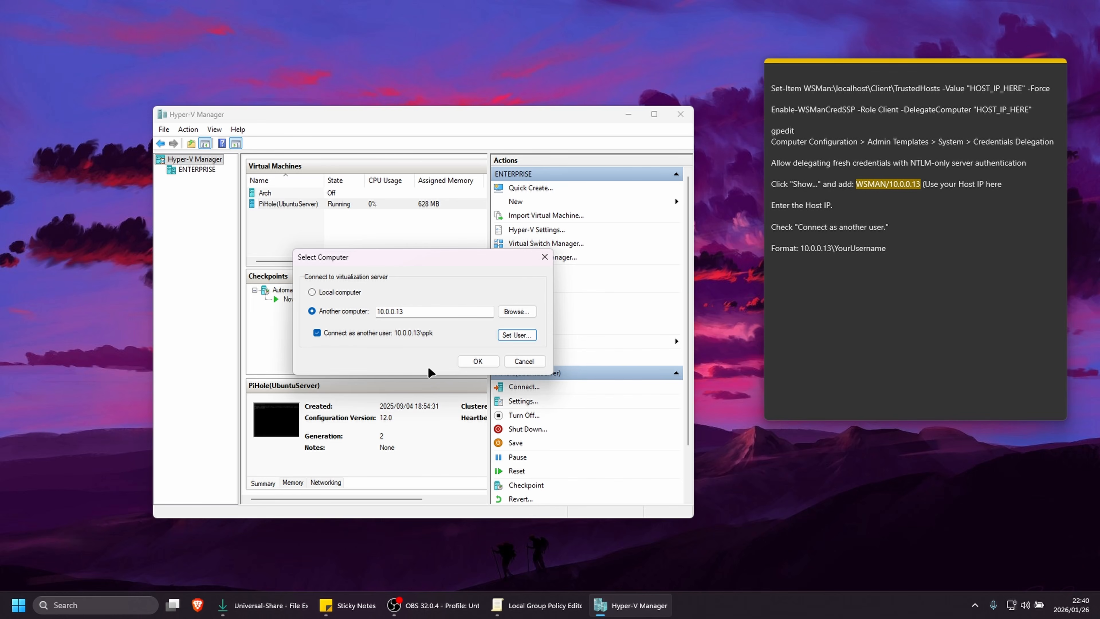
left_click(478, 361)
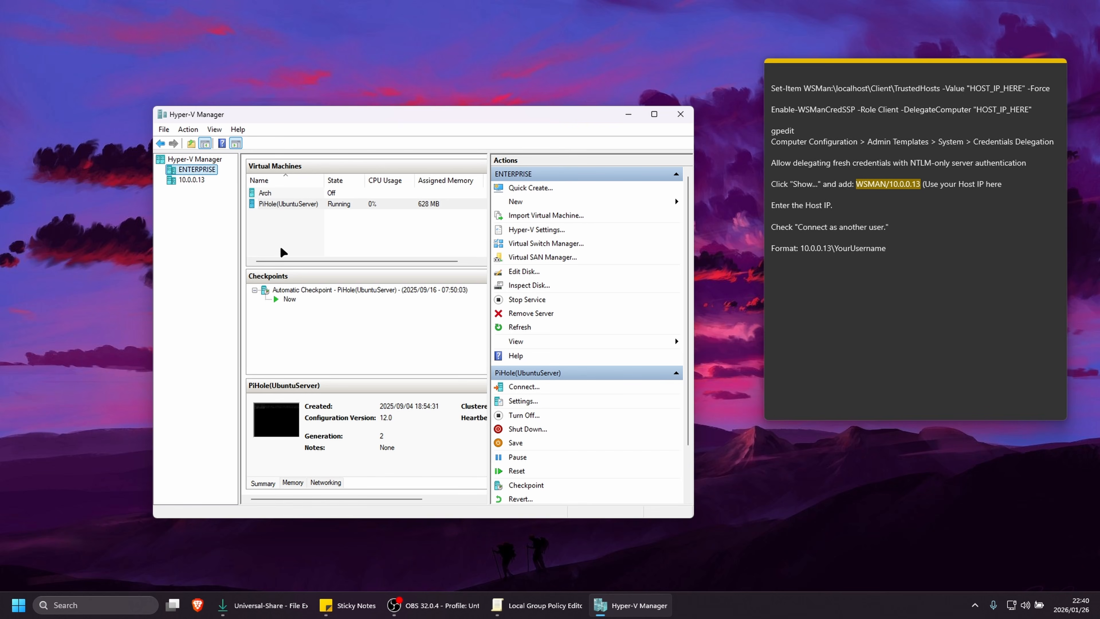
Examine the virtual machines on 10.0.0.13 and compare them with those on ENTERPRISE
left_click(186, 180)
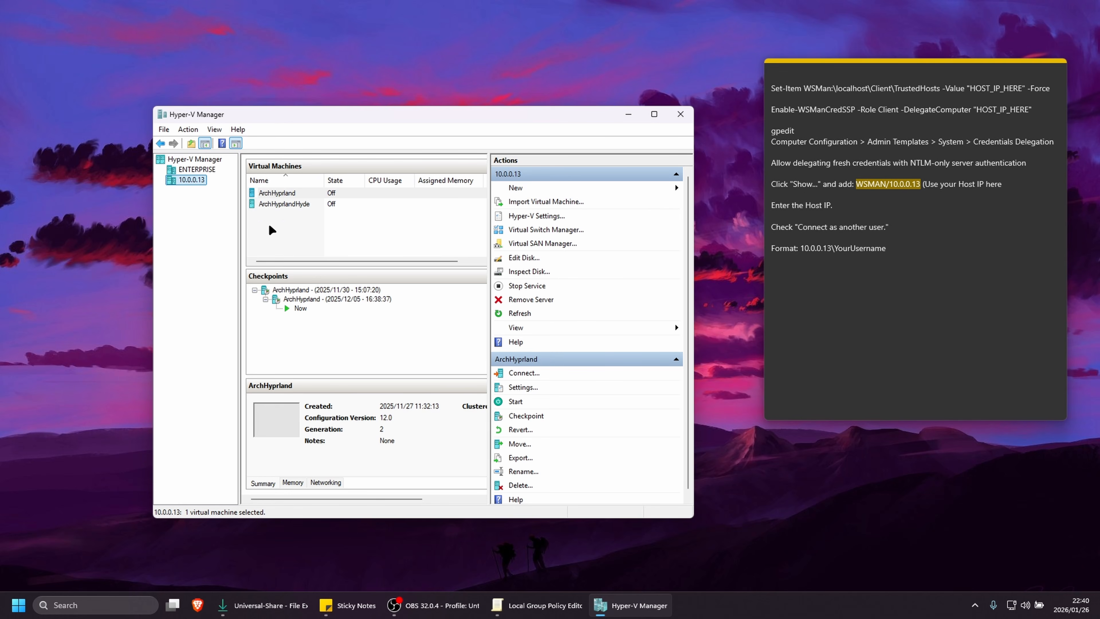
left_click_drag(268, 227, 295, 195)
left_click(283, 233)
left_click(273, 196)
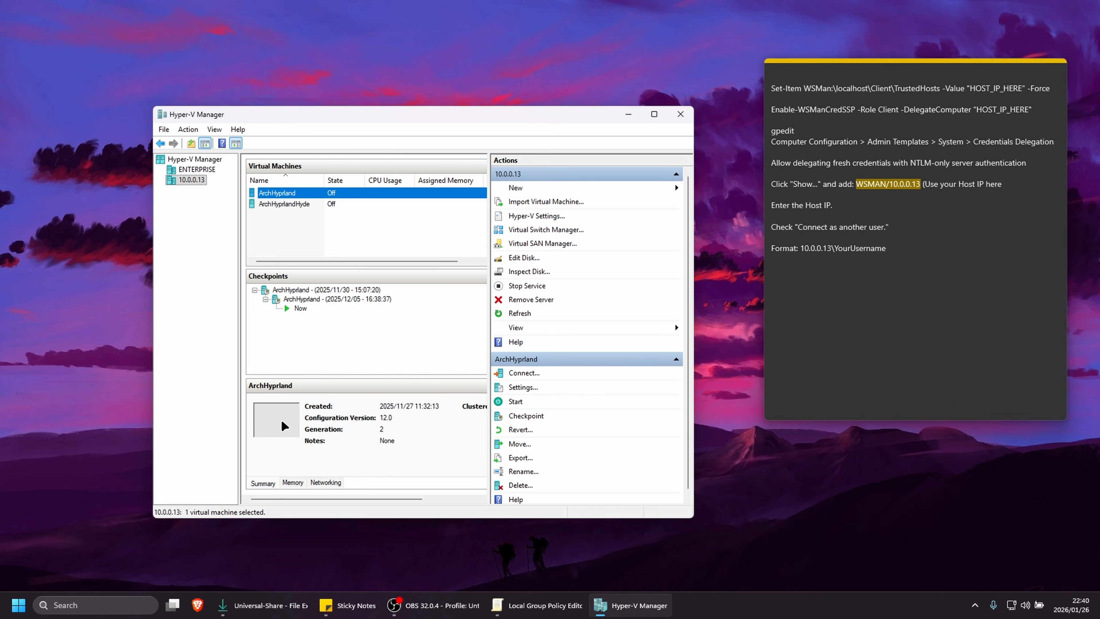
left_click(205, 168)
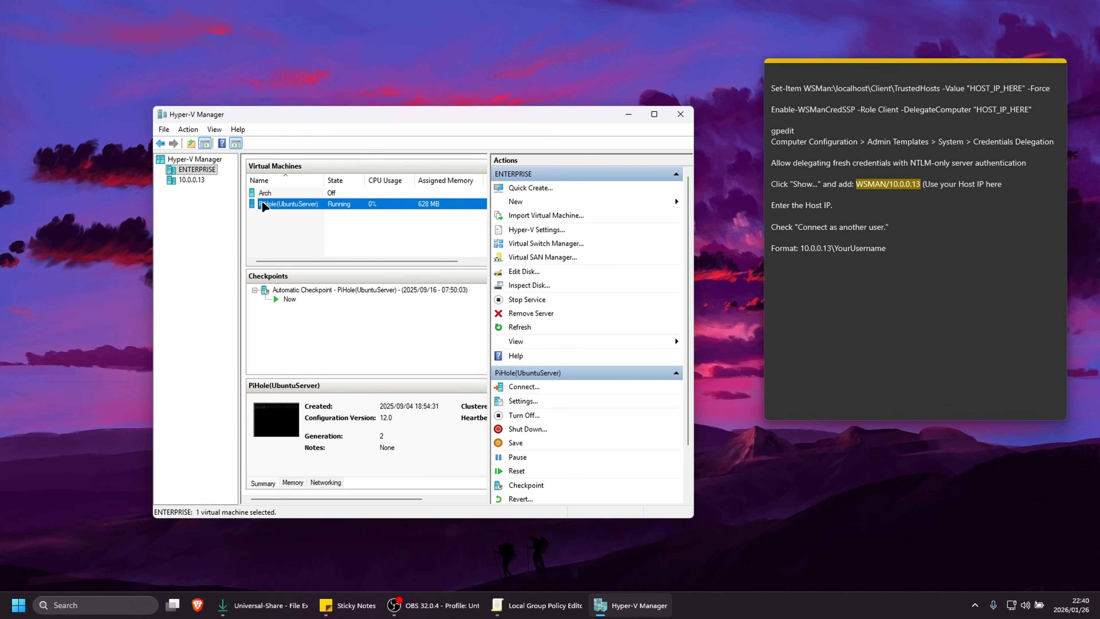
Open a connection to the ArchHyprland virtual machine on 10.0.0.13, start it, and log in with the account password
left_click(189, 178)
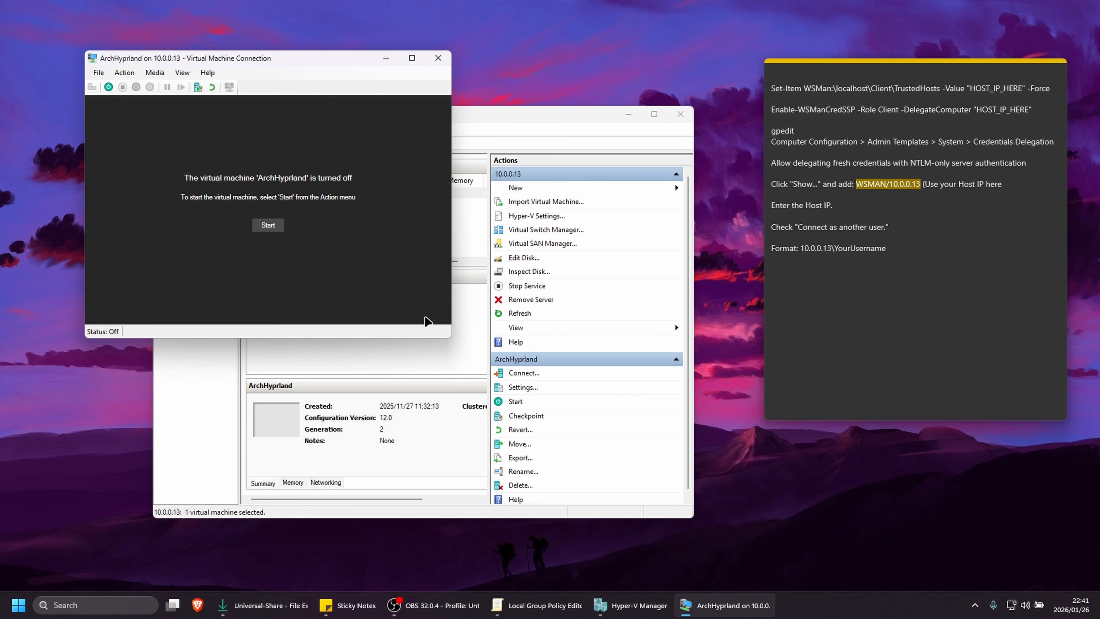
left_click(264, 226)
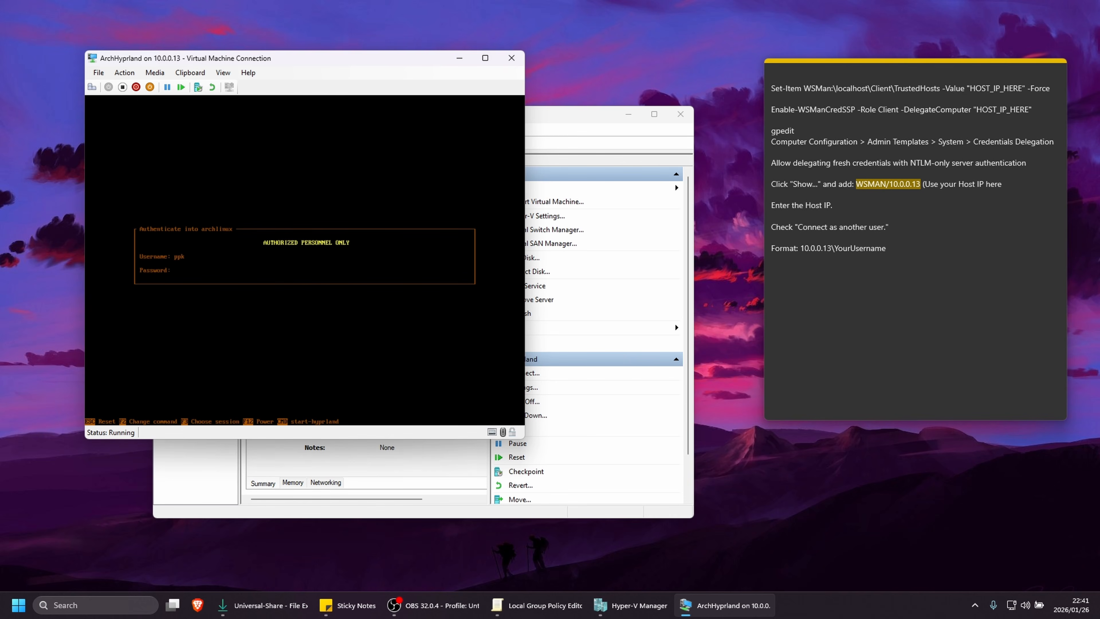
key("Return")
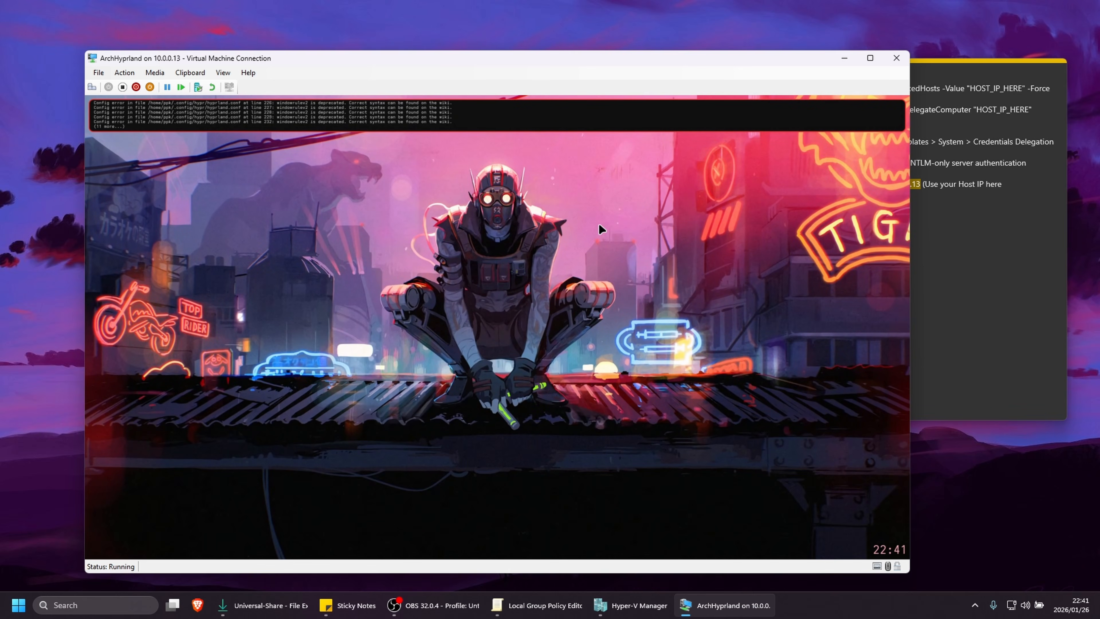
Check the local machine's network addresses with ipconfig in Command Prompt, then close Command Prompt
left_click_drag(601, 62, 585, 35)
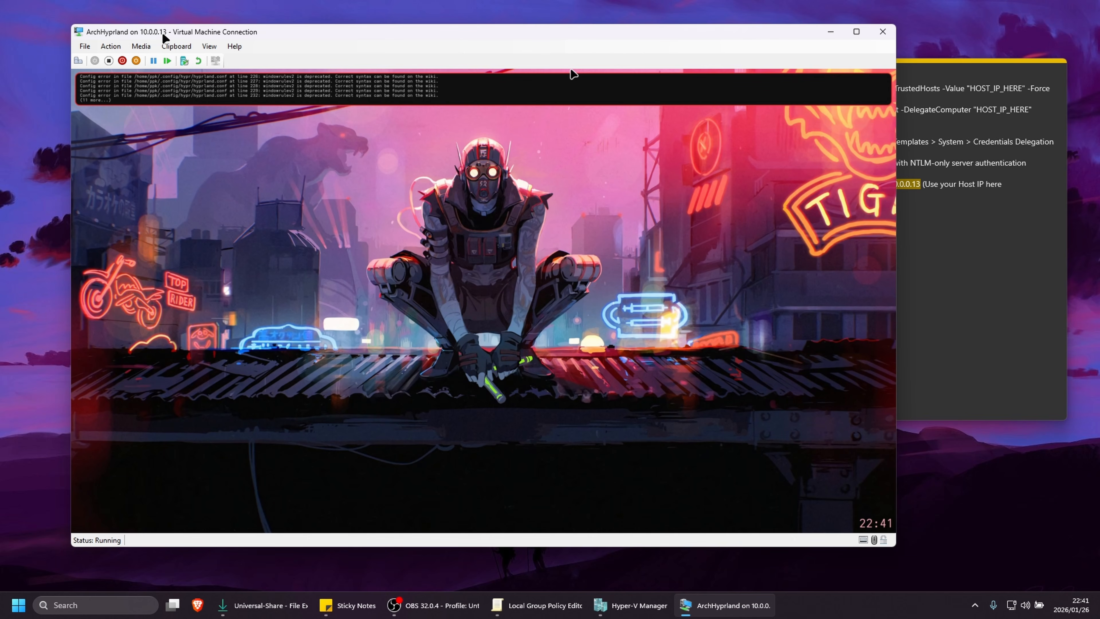
left_click(16, 607)
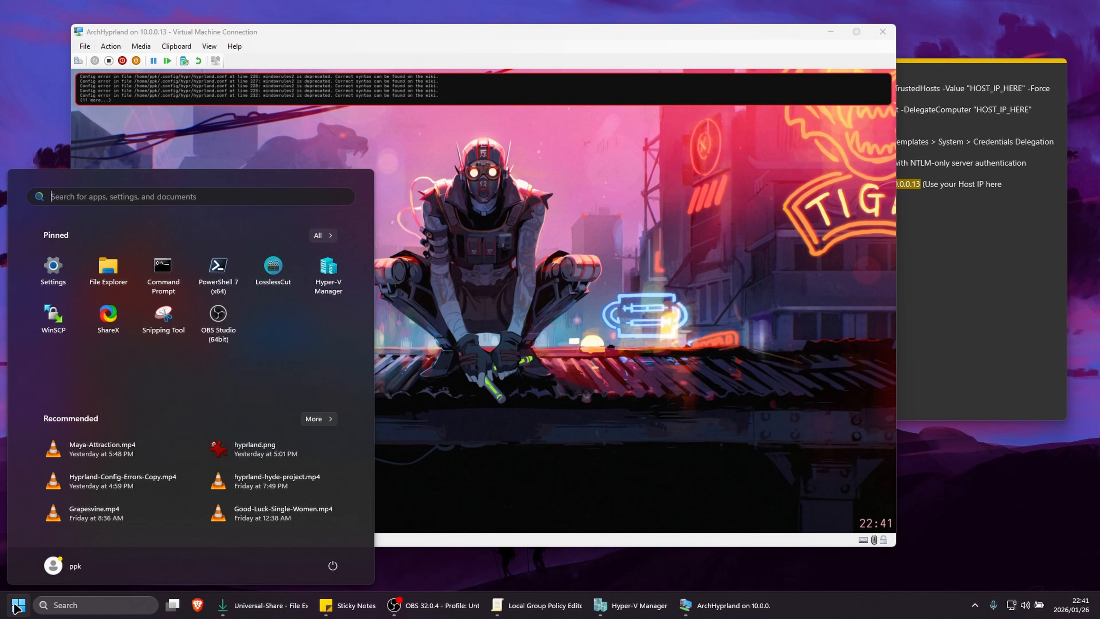
left_click(172, 282)
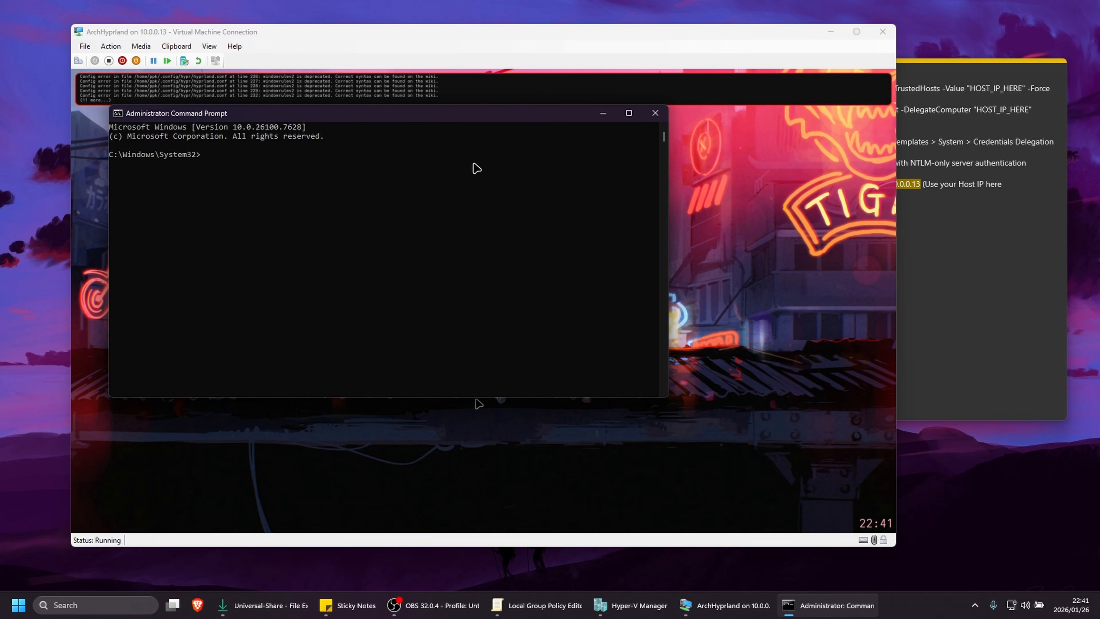
left_click_drag(460, 116, 611, 213)
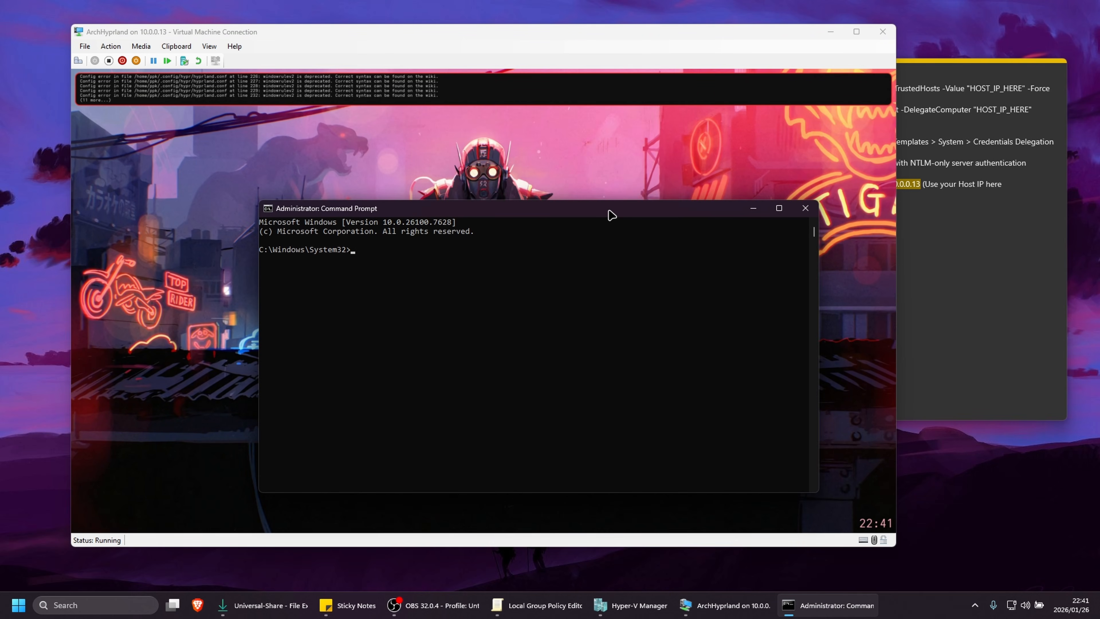
type("ipconfig")
key("Return")
scroll(565, 376, "down", 4)
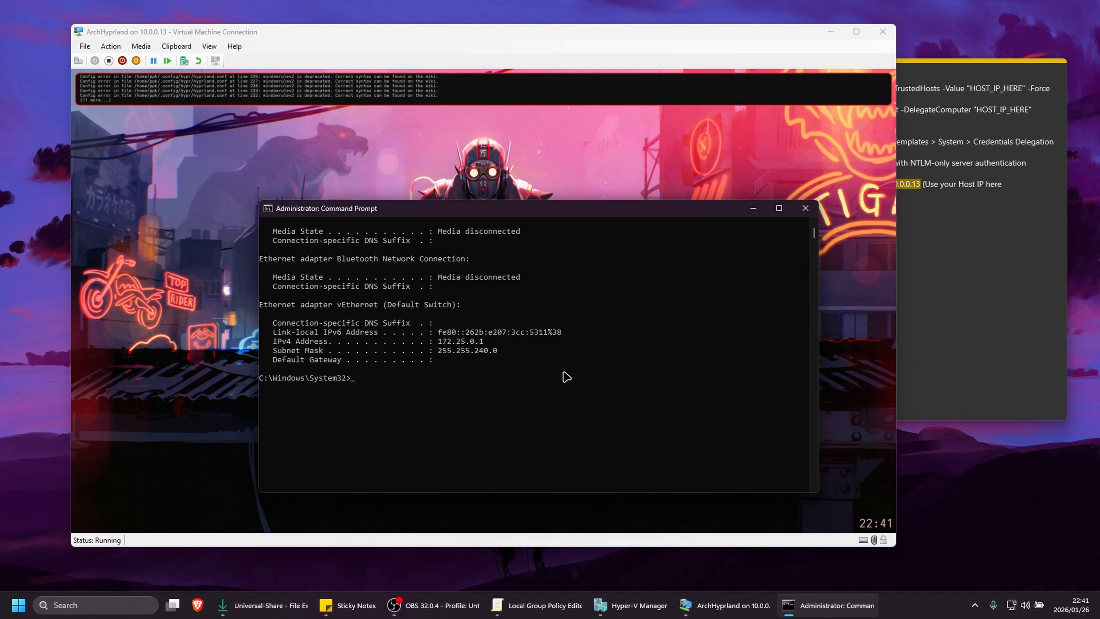
scroll(565, 376, "up", 6)
scroll(567, 376, "up", 1)
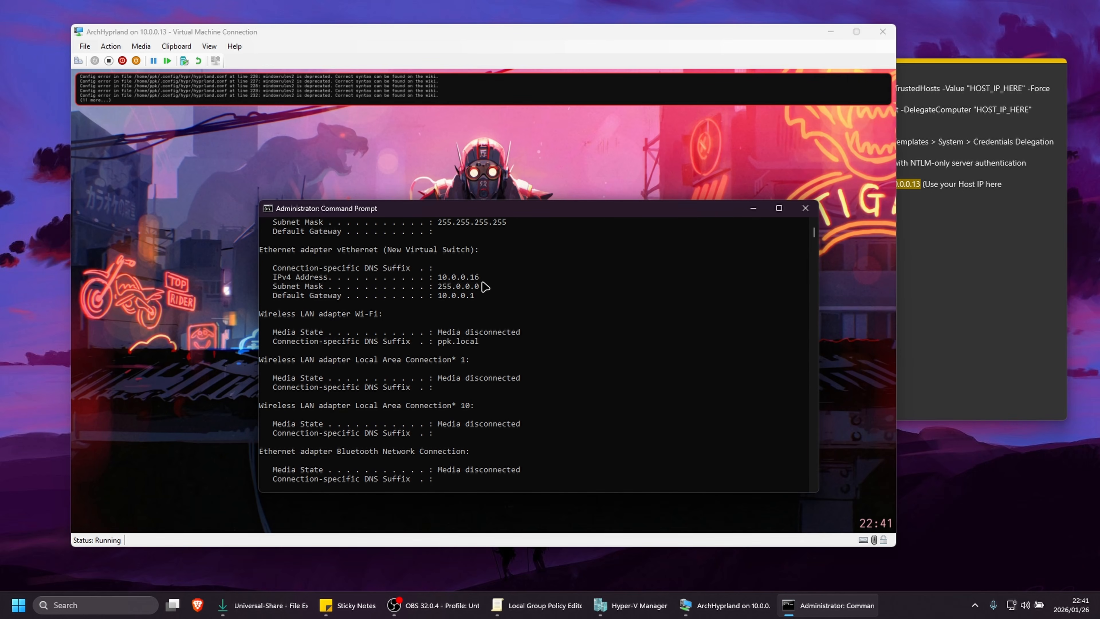
left_click(805, 208)
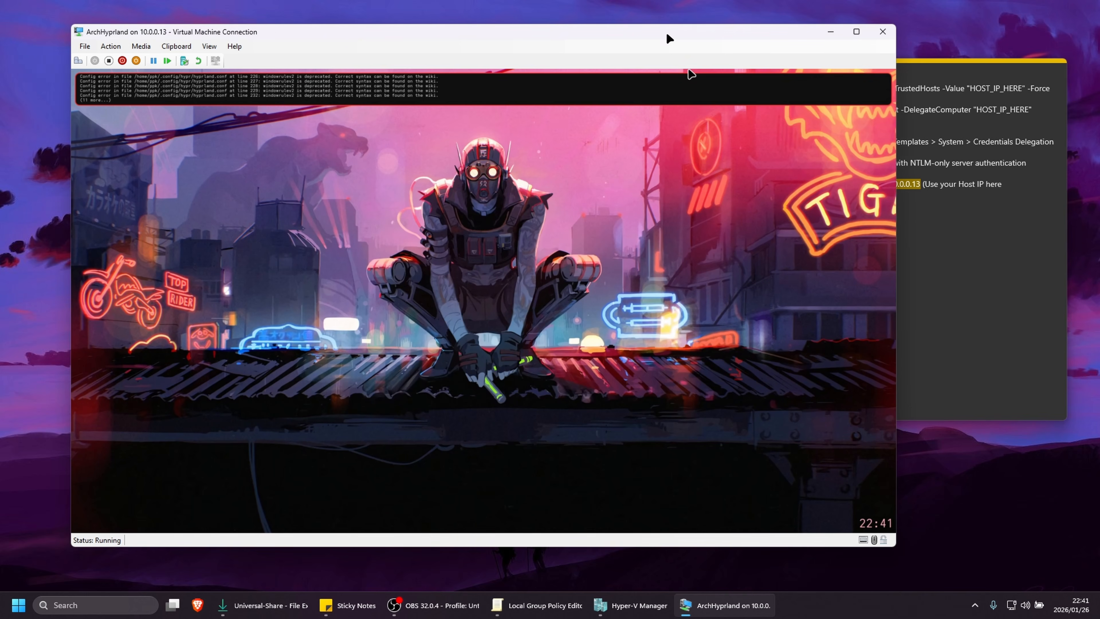
Open two side-by-side terminals in the ArchHyprland virtual machine to test its responsiveness, and close both
left_click_drag(666, 34, 686, 34)
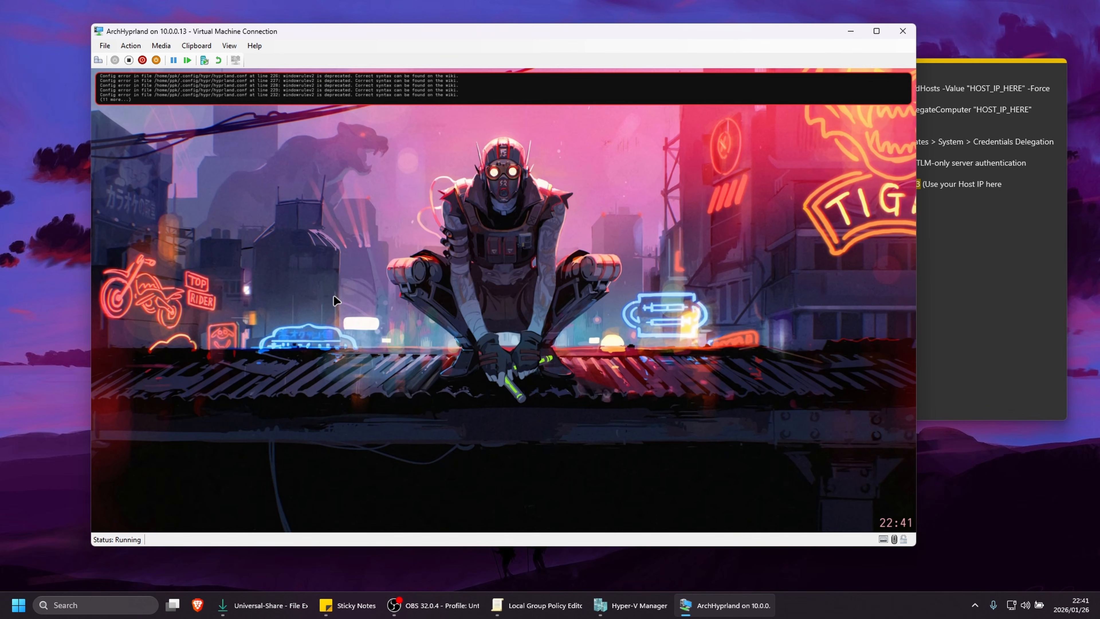
key("super+Return")
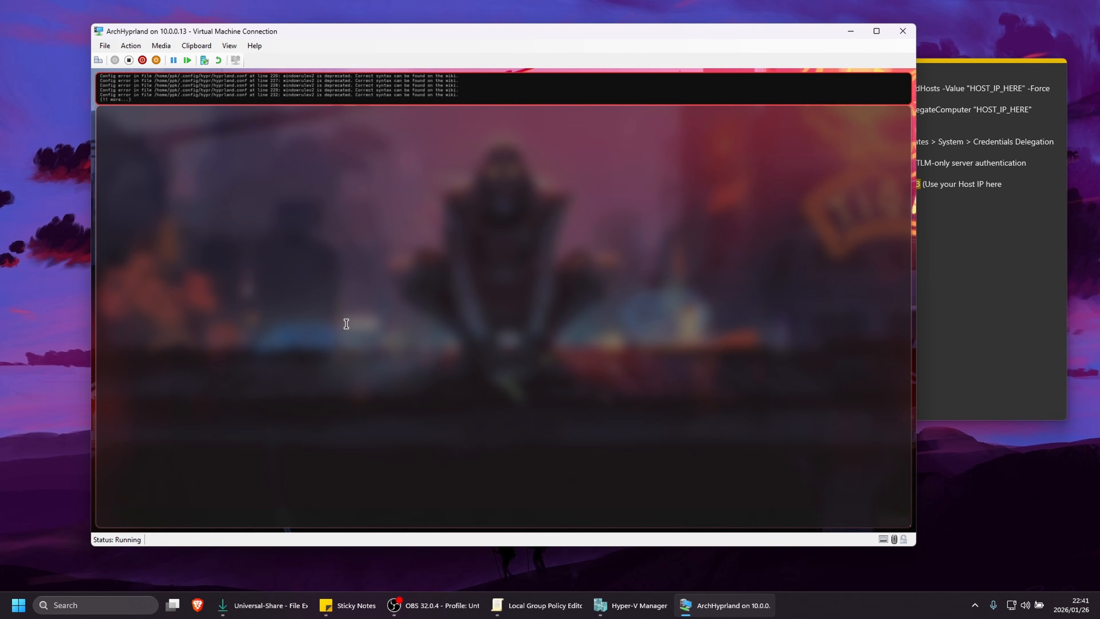
key("super+Return")
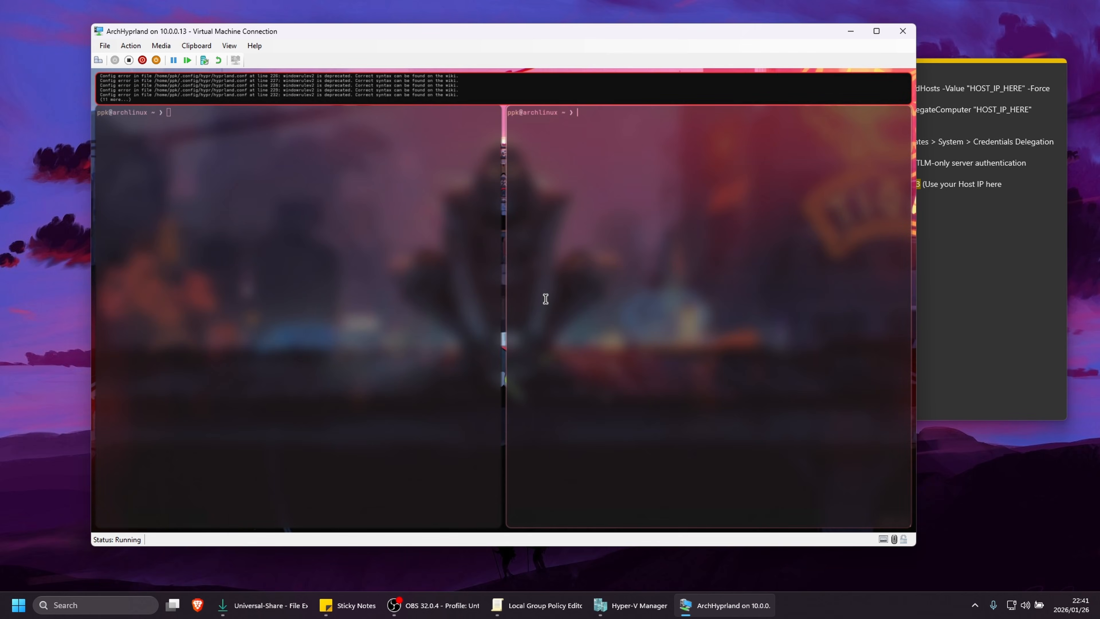
left_click_drag(613, 341, 285, 297)
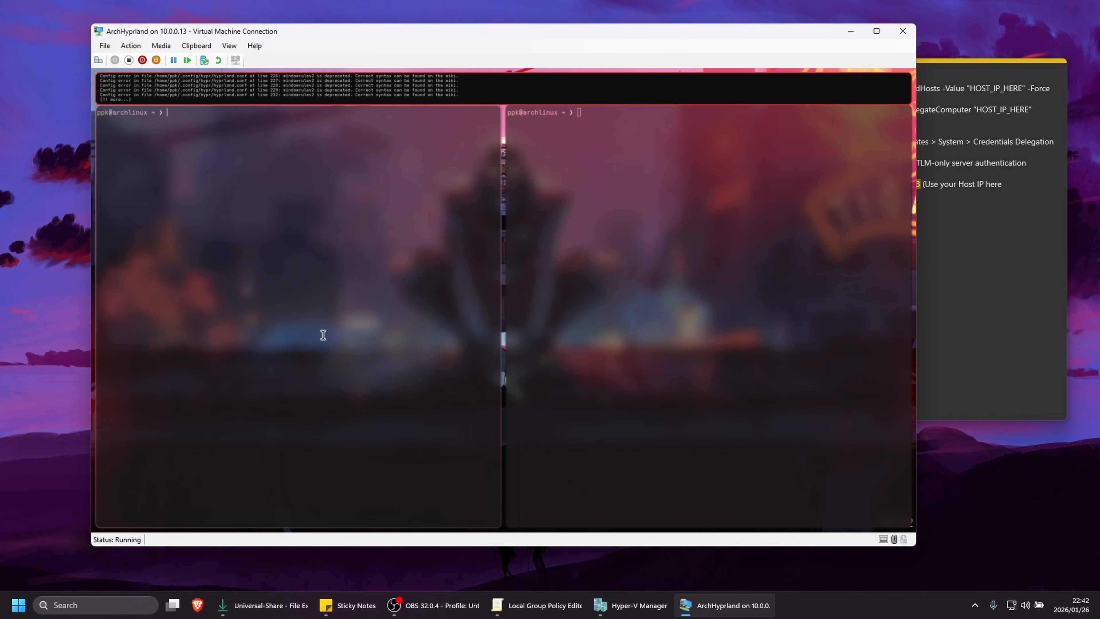
key("super+q")
key("super+q")
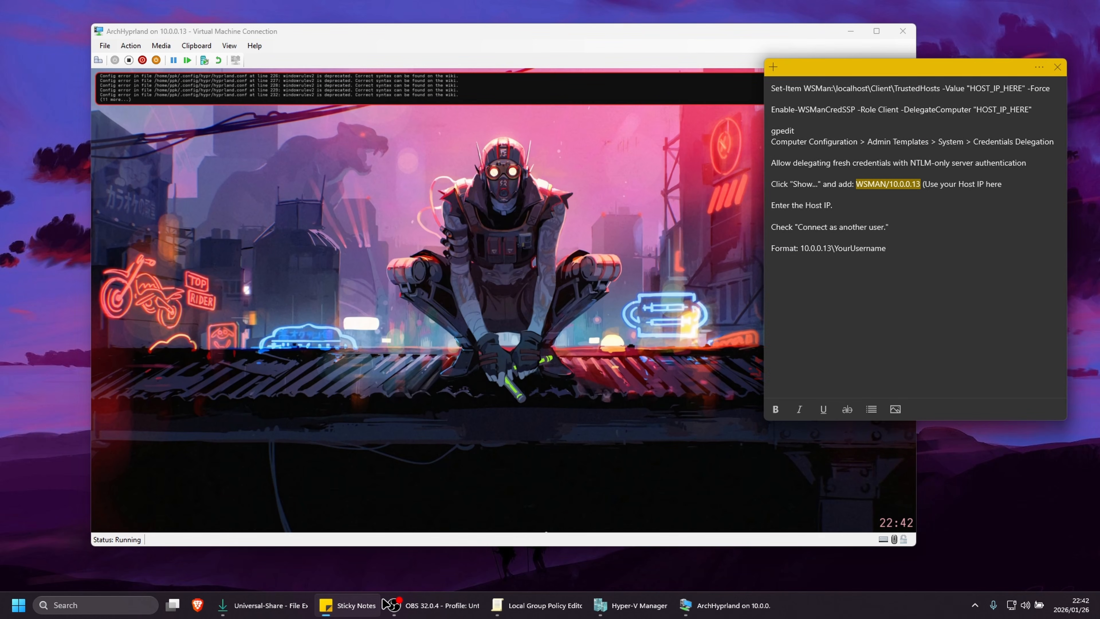
Bring the sticky note forward and select all of its setup instructions for review
left_click(358, 606)
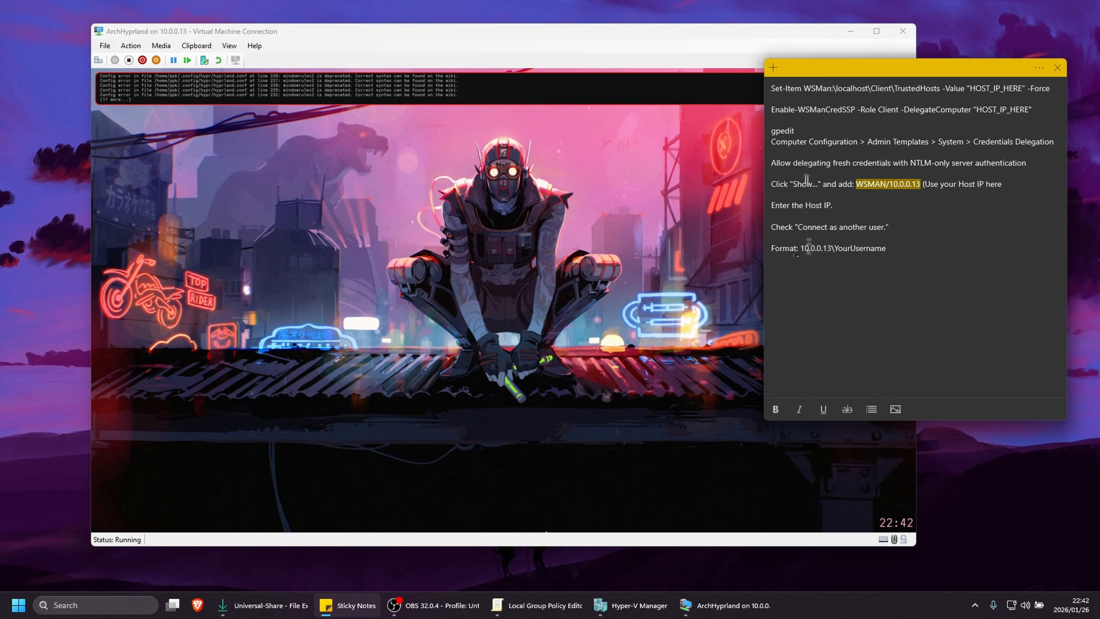
left_click_drag(771, 89, 908, 258)
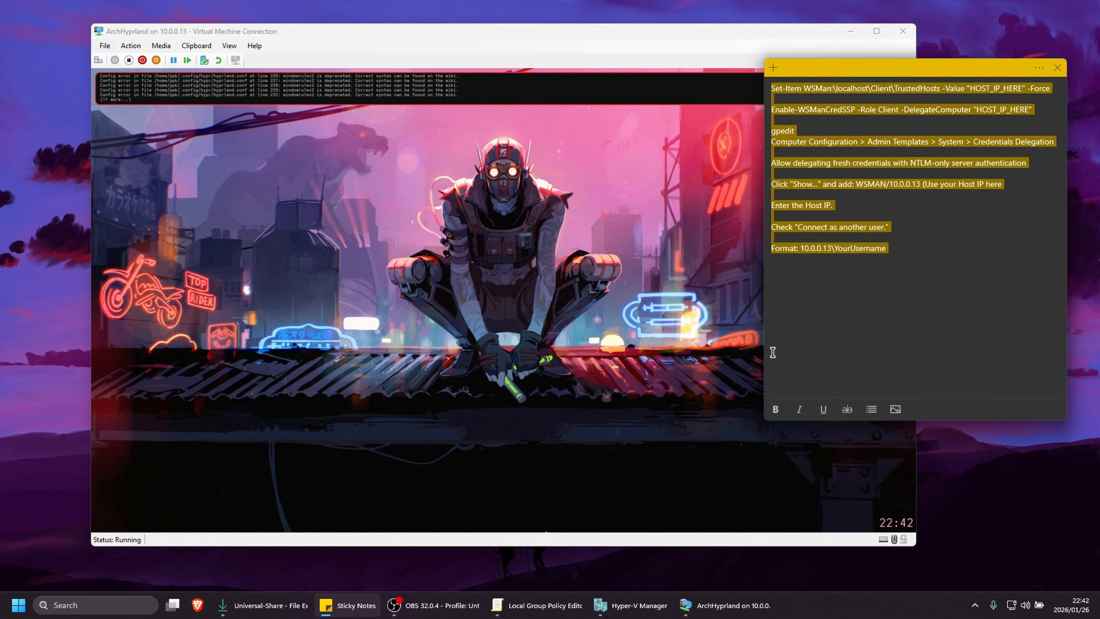
mouse_move(696, 34)
left_mouse_down()
mouse_move(668, 35)
mouse_move(687, 34)
left_mouse_up()
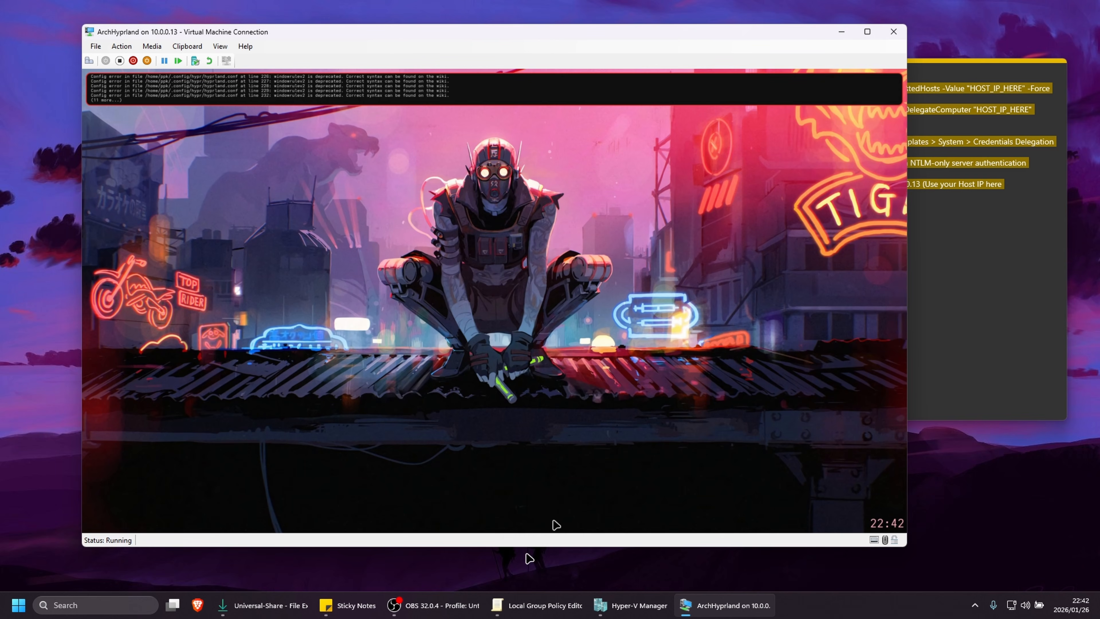
left_click(437, 607)
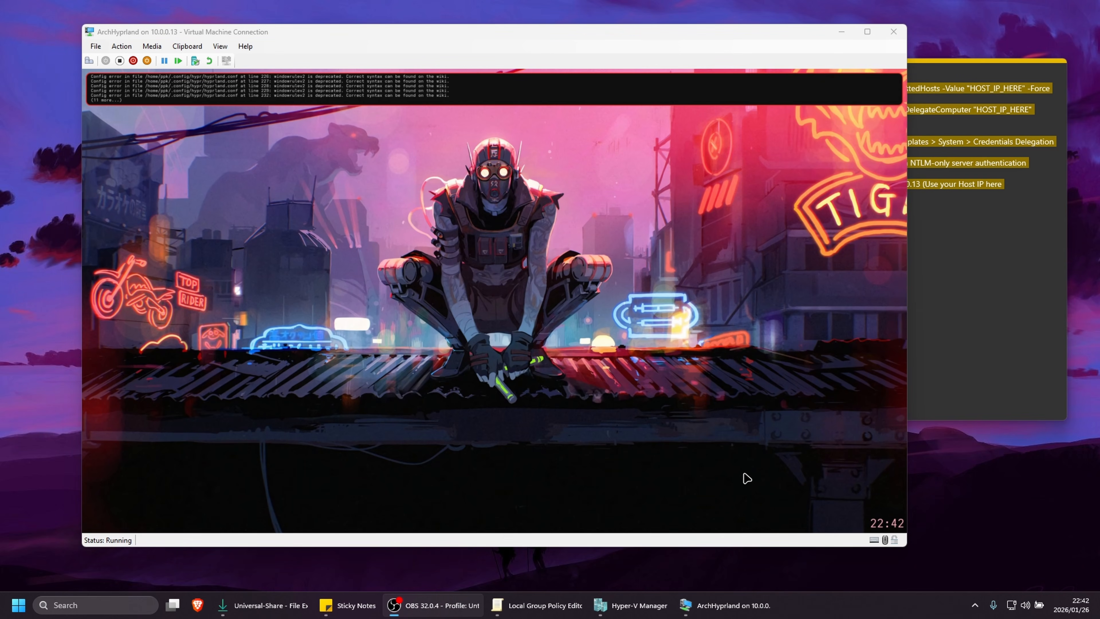